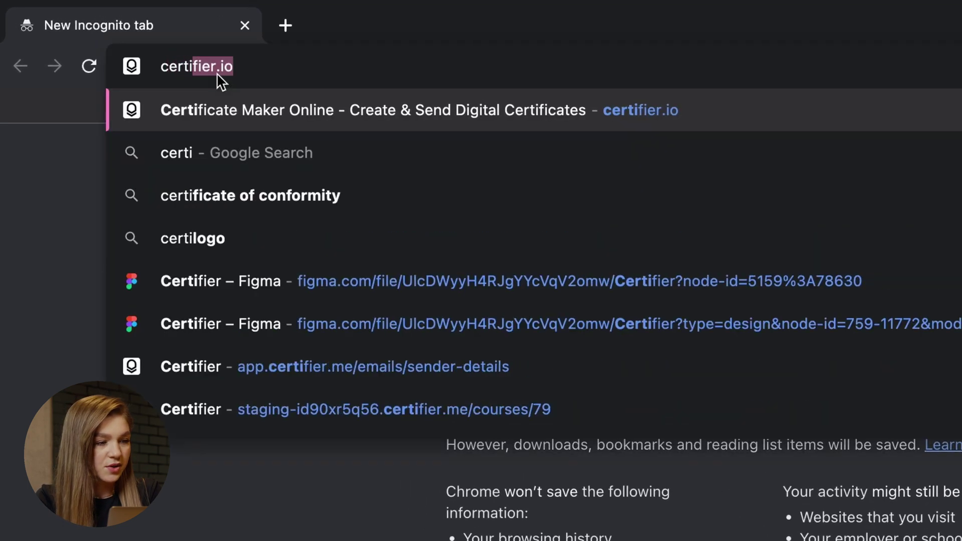
Load the Certifier website and sign in using the saved account credentials.
{"action": "key", "text": "Return"}
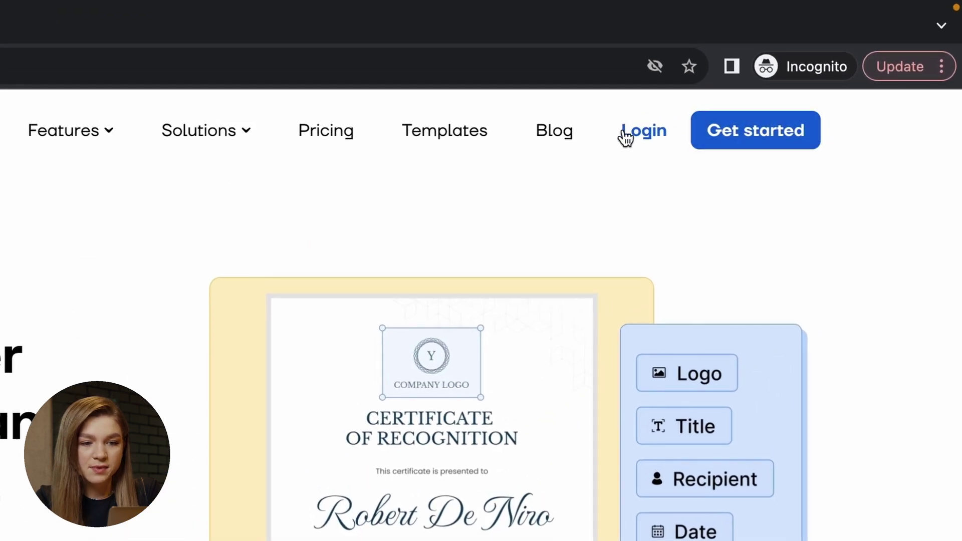
{"action": "left_click", "coordinate": [624, 131]}
{"action": "left_click", "coordinate": [133, 324]}
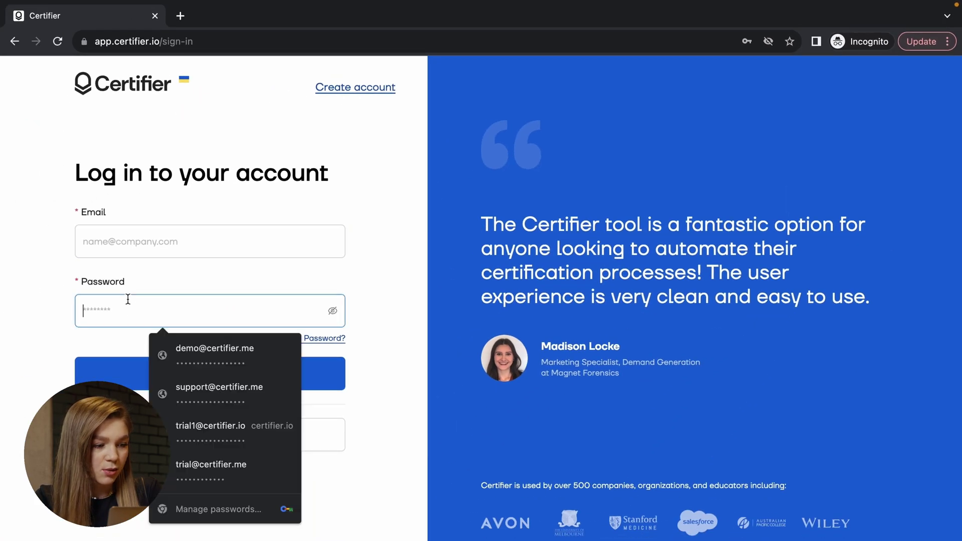
{"action": "left_click", "coordinate": [201, 430]}
{"action": "left_click", "coordinate": [178, 384]}
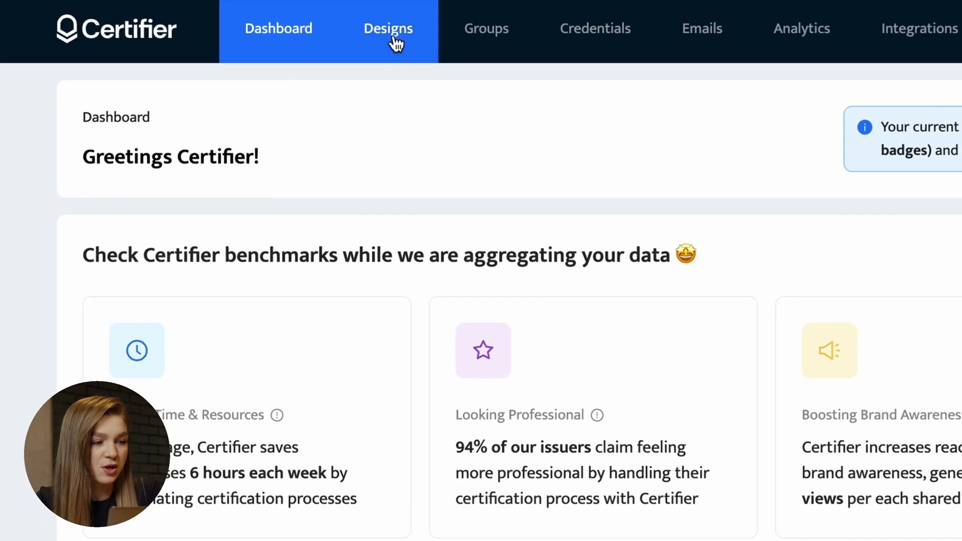
Start a new Certificate Design from the Designs page and browse down the template gallery.
{"action": "left_click", "coordinate": [247, 23]}
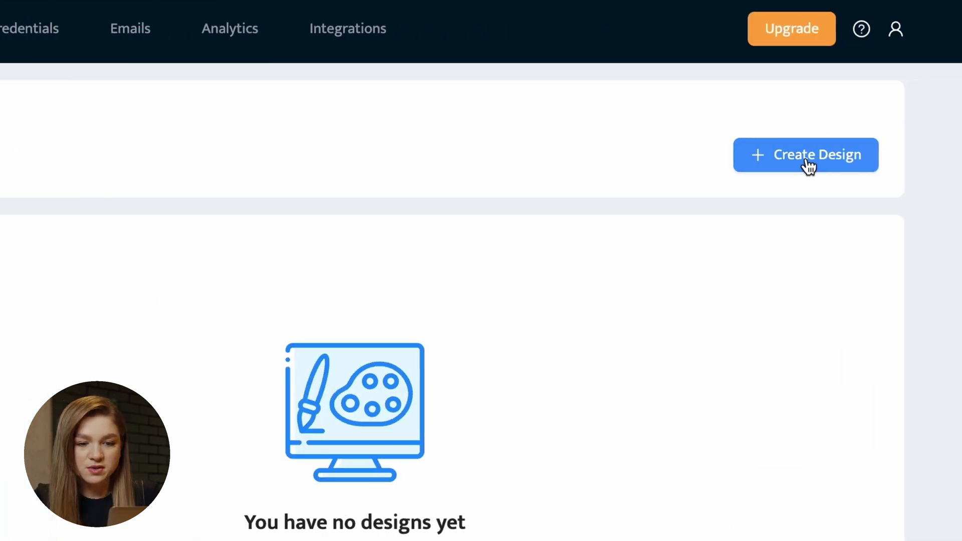
{"action": "left_click", "coordinate": [807, 165]}
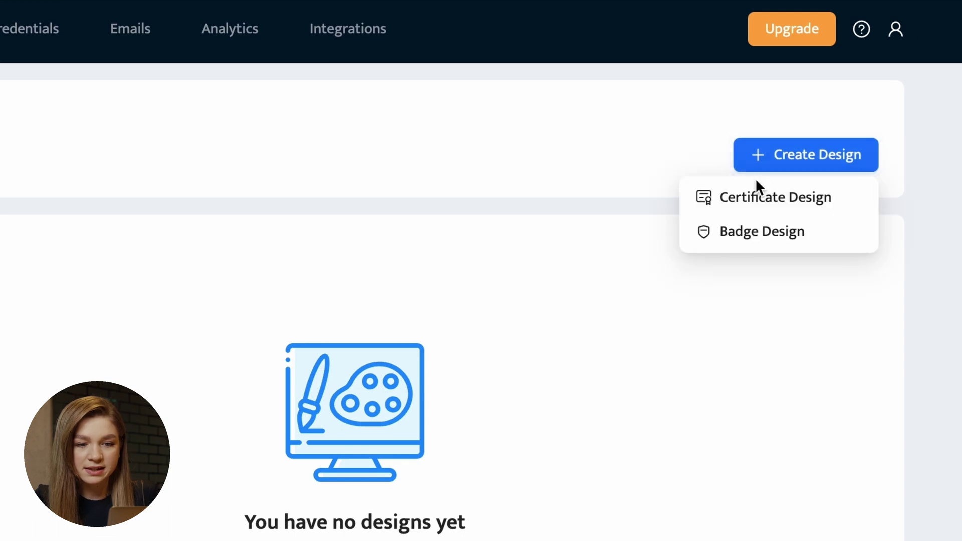
{"action": "left_click", "coordinate": [790, 201]}
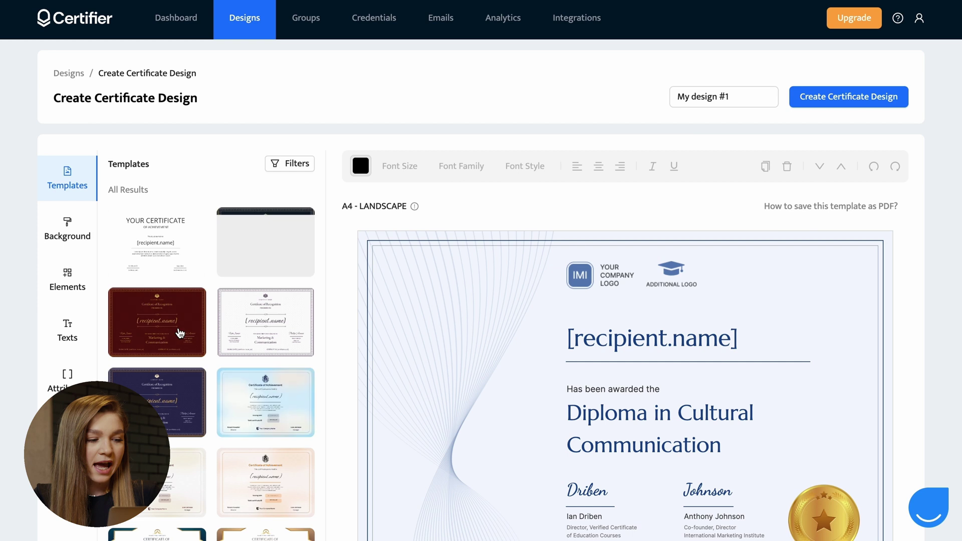
{"action": "scroll", "coordinate": [179, 333], "scroll_direction": "down", "scroll_amount": 1}
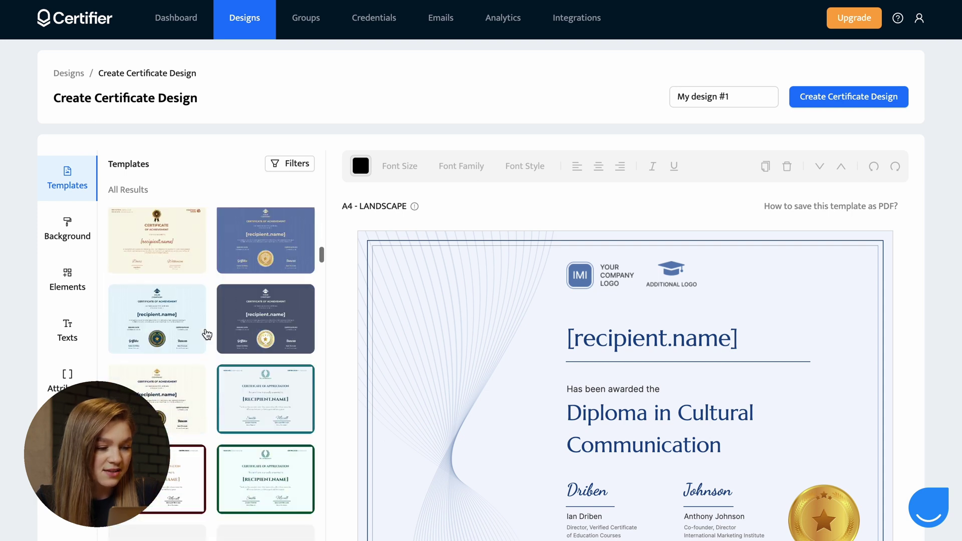
{"action": "scroll", "coordinate": [207, 334], "scroll_direction": "down", "scroll_amount": 10}
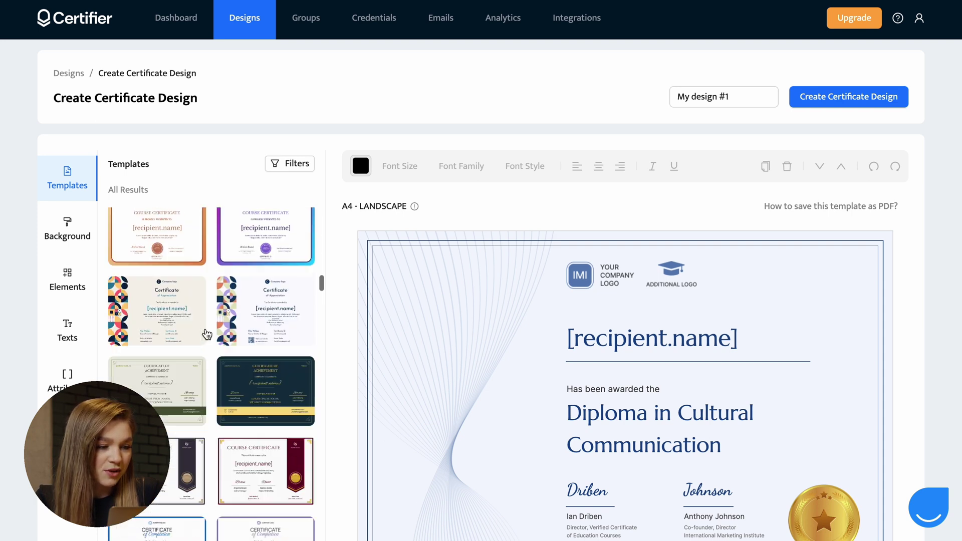
{"action": "scroll", "coordinate": [207, 334], "scroll_direction": "down", "scroll_amount": 10}
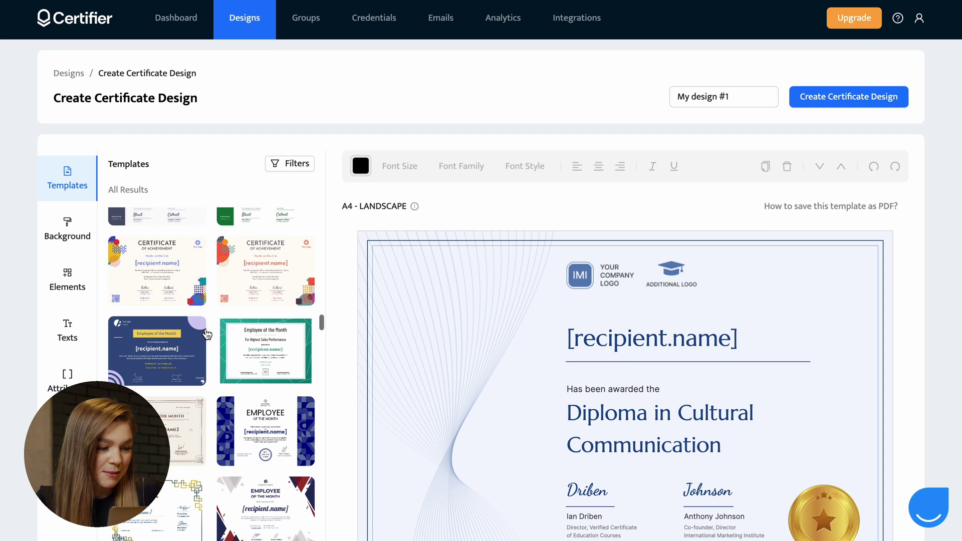
{"action": "scroll", "coordinate": [207, 334], "scroll_direction": "down", "scroll_amount": 10}
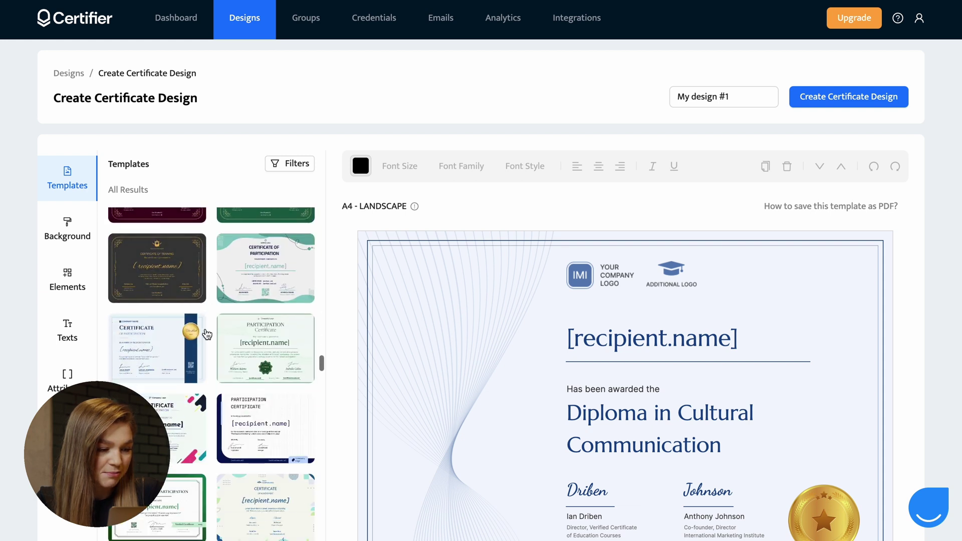
Apply the geometric Certificate of Achievement template and delete its Your Company Logo placeholder.
{"action": "scroll", "coordinate": [194, 318], "scroll_direction": "up", "scroll_amount": 2}
{"action": "left_click", "coordinate": [194, 318]}
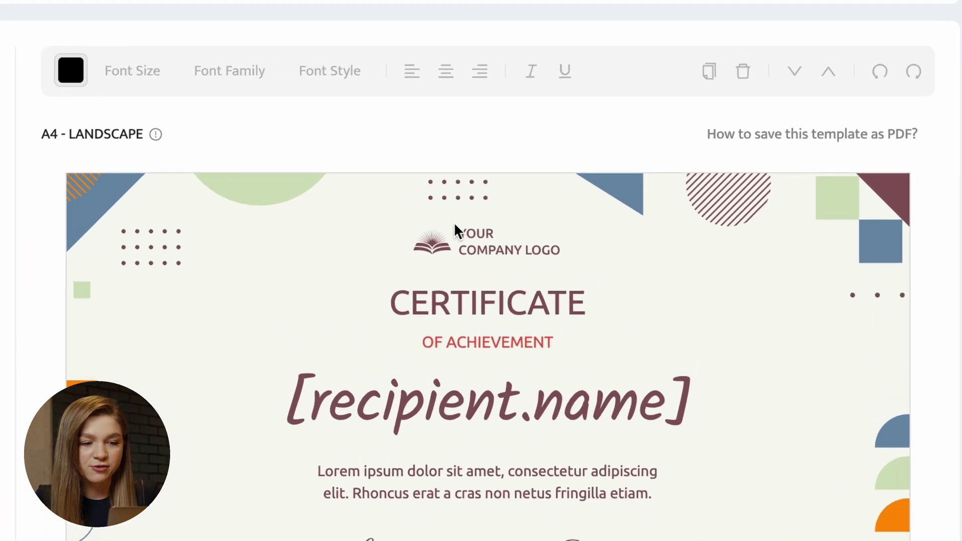
{"action": "left_click", "coordinate": [619, 166]}
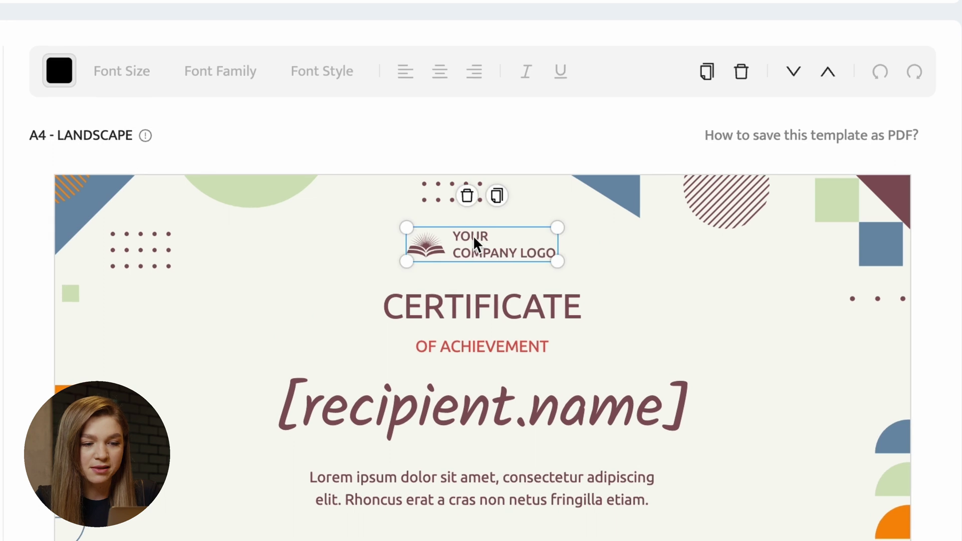
{"action": "left_click", "coordinate": [466, 195]}
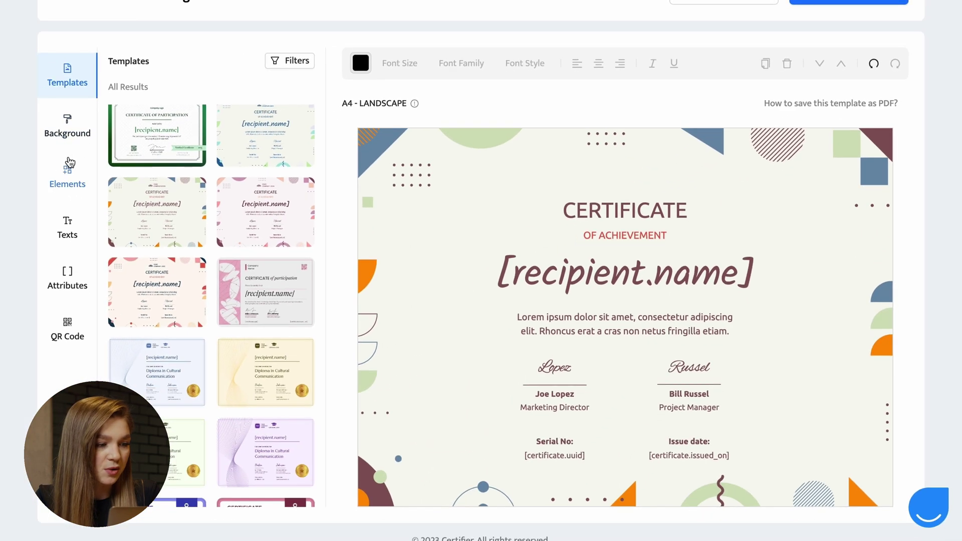
Upload logo colourful.png from the Desktop, shrink it, and centre it above CERTIFICATE.
{"action": "left_click", "coordinate": [70, 163]}
{"action": "left_click", "coordinate": [182, 93]}
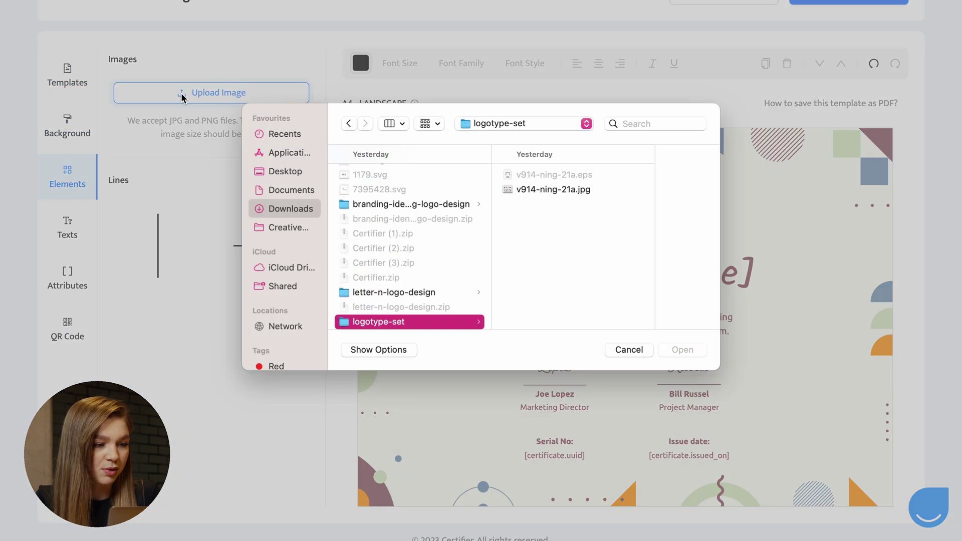
{"action": "left_click", "coordinate": [296, 176]}
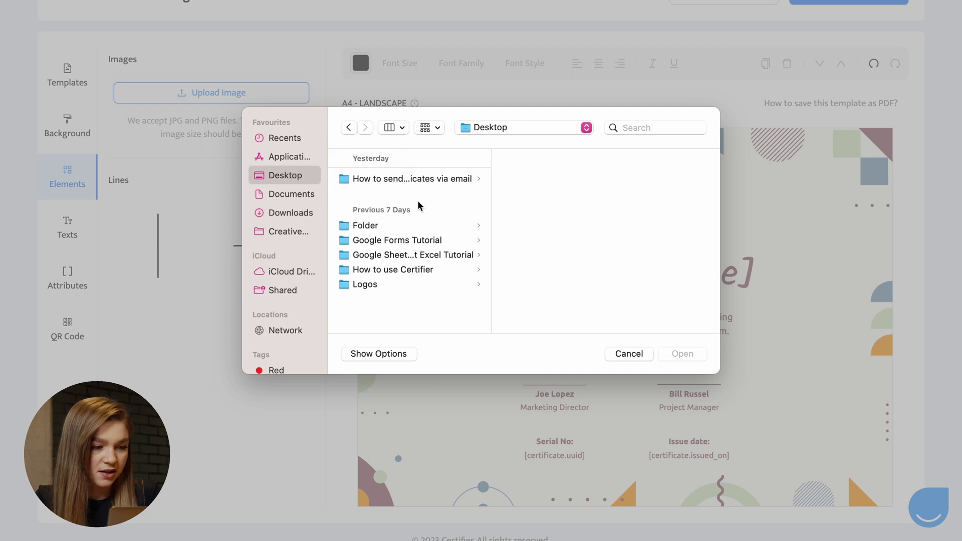
{"action": "left_click", "coordinate": [395, 180]}
{"action": "double_click", "coordinate": [571, 179]}
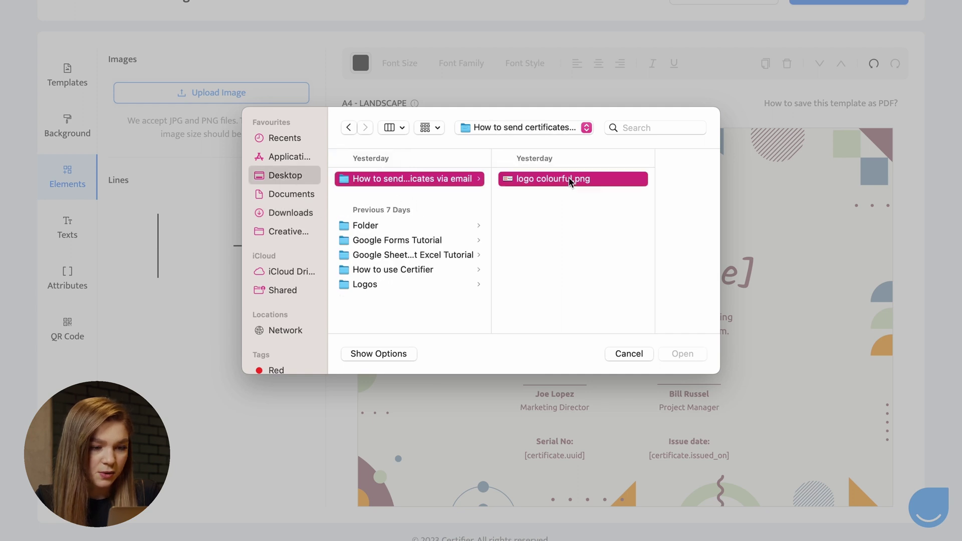
{"action": "left_click_drag", "start_coordinate": [872, 214], "coordinate": [467, 389]}
{"action": "left_click_drag", "start_coordinate": [396, 409], "coordinate": [609, 174]}
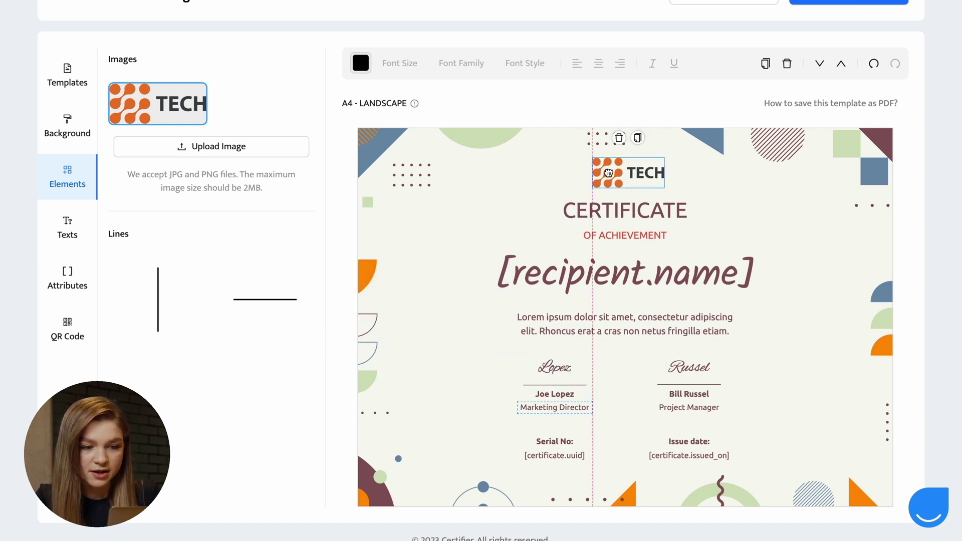
{"action": "left_click", "coordinate": [561, 317]}
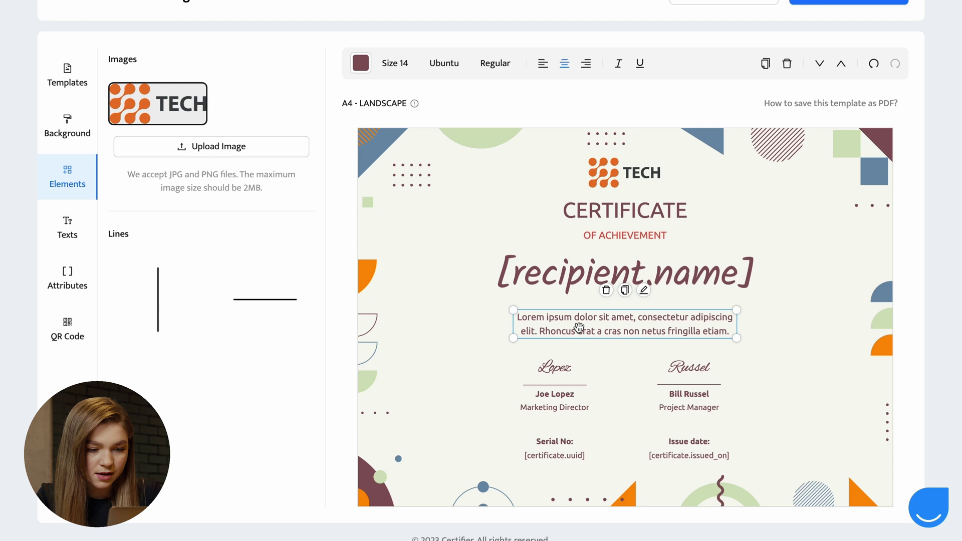
Replace the Lorem ipsum text with 'For participating in a training on issuing certificates via email in 3 easy steps.'.
{"action": "triple_click", "coordinate": [579, 328]}
{"action": "type", "text": "For participating in a training on issuing certificates via email in 3 easy steps."}
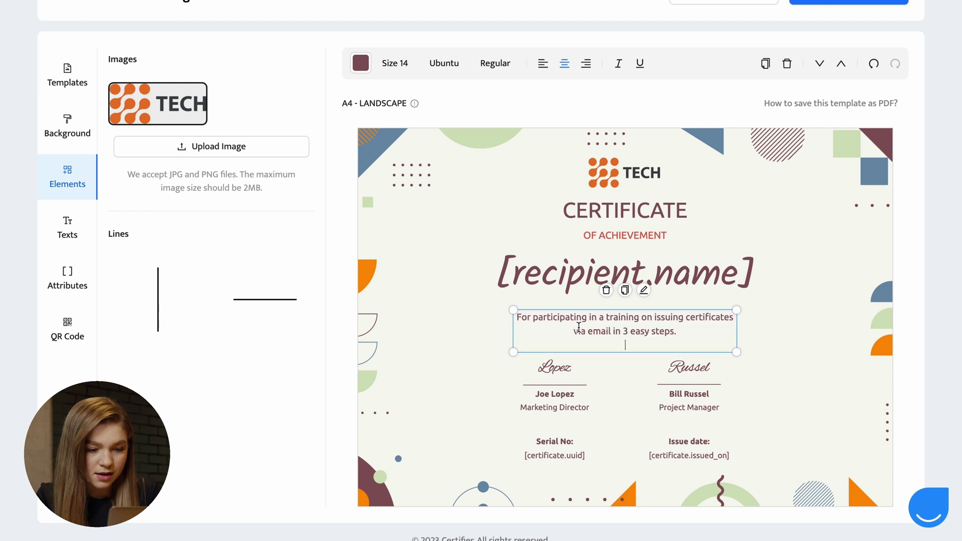
{"action": "left_click", "coordinate": [887, 210]}
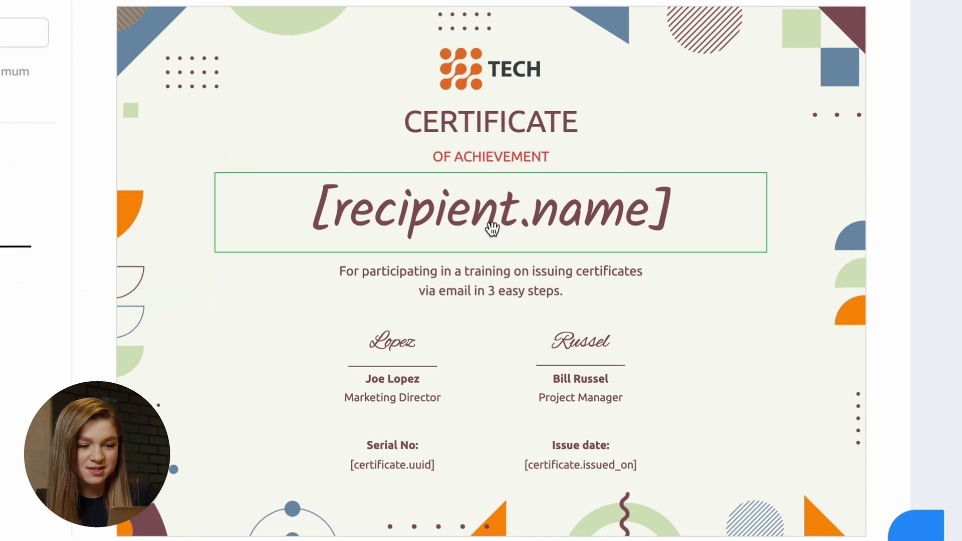
{"action": "mouse_move", "coordinate": [636, 289]}
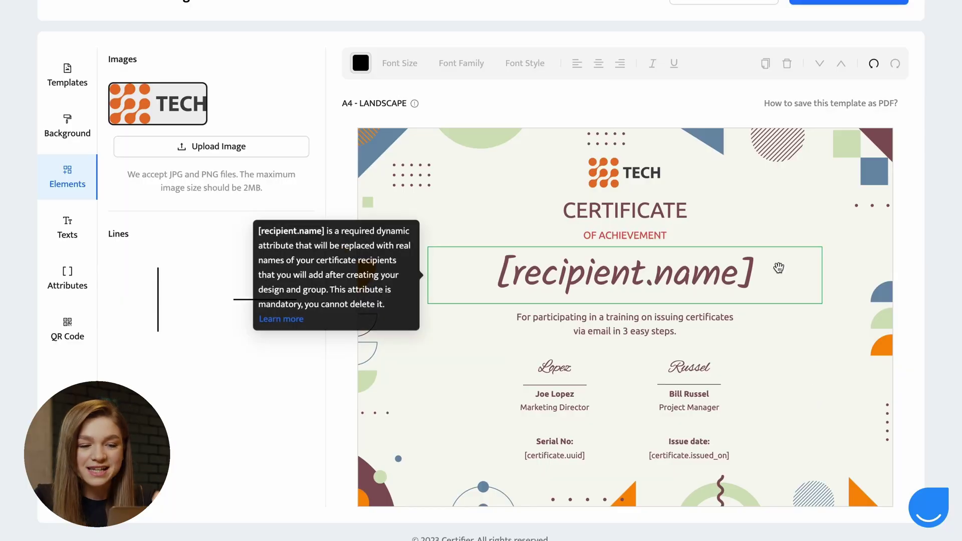
Create the design 'My design #1' from the finished certificate and dismiss the confirmation.
{"action": "scroll", "coordinate": [777, 266], "scroll_direction": "up", "scroll_amount": 2}
{"action": "scroll", "coordinate": [777, 267], "scroll_direction": "up", "scroll_amount": 1}
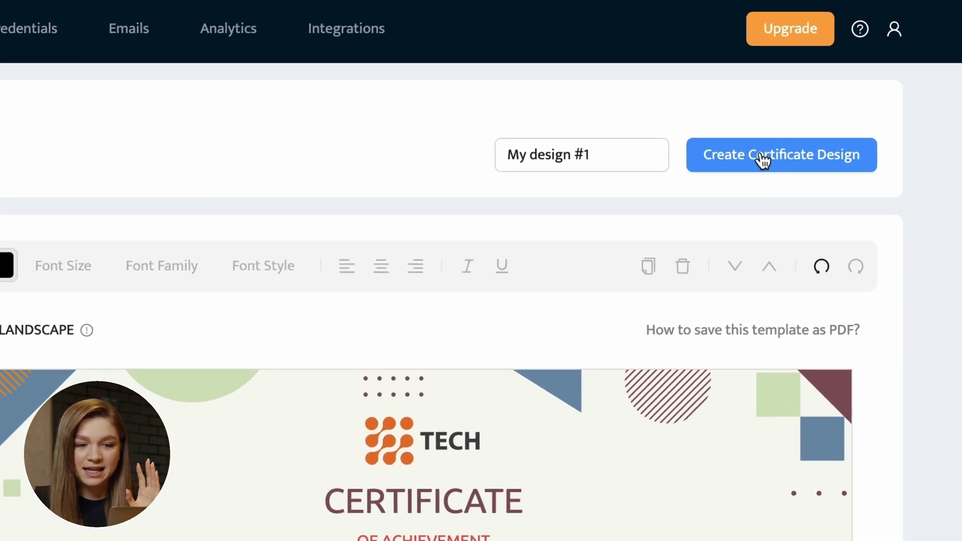
{"action": "left_click", "coordinate": [878, 58]}
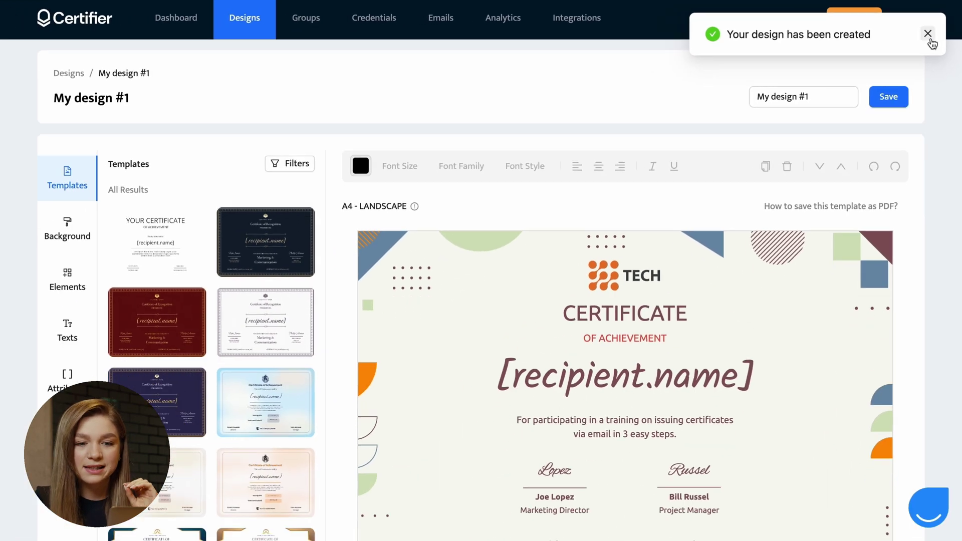
{"action": "left_click", "coordinate": [909, 52]}
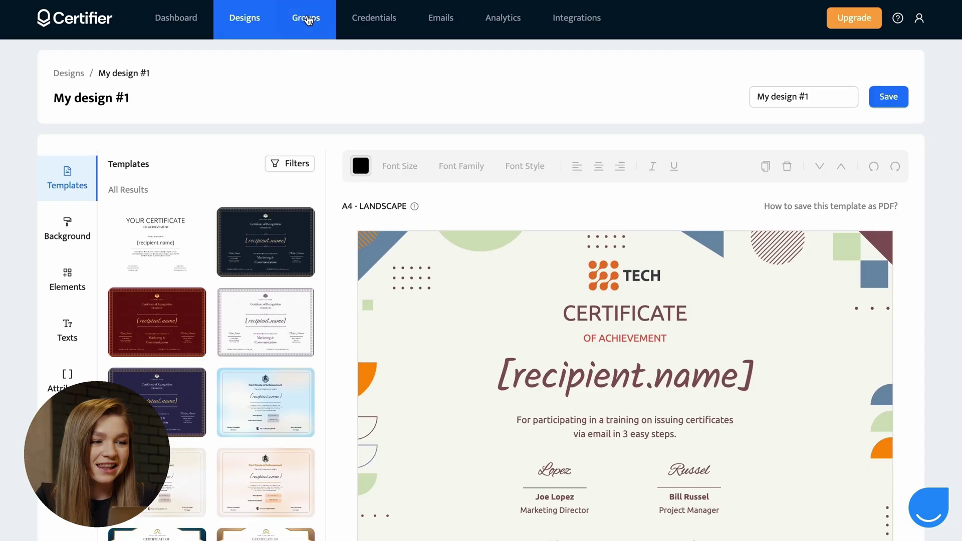
Start a new group named 'How to Issue Certificates in Bulk via Email Training' and scroll to Appearance.
{"action": "left_click", "coordinate": [307, 20]}
{"action": "left_click", "coordinate": [861, 100]}
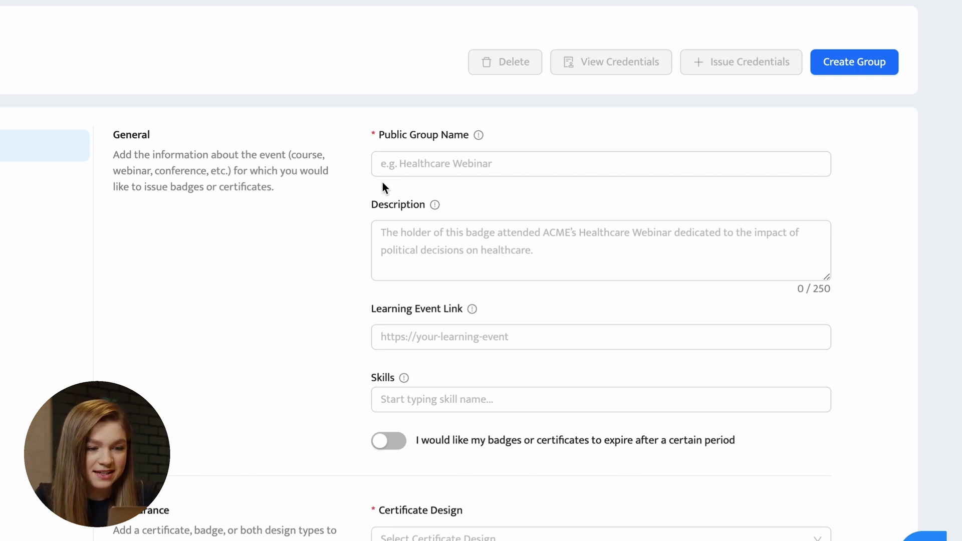
{"action": "left_click", "coordinate": [708, 157]}
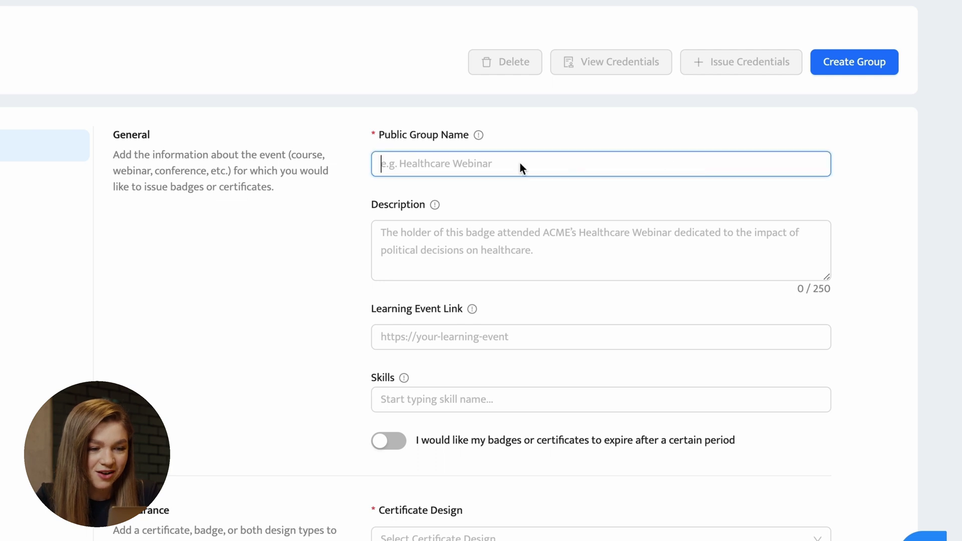
{"action": "type", "text": "How to Issue Certificates in Bulk via Email"}
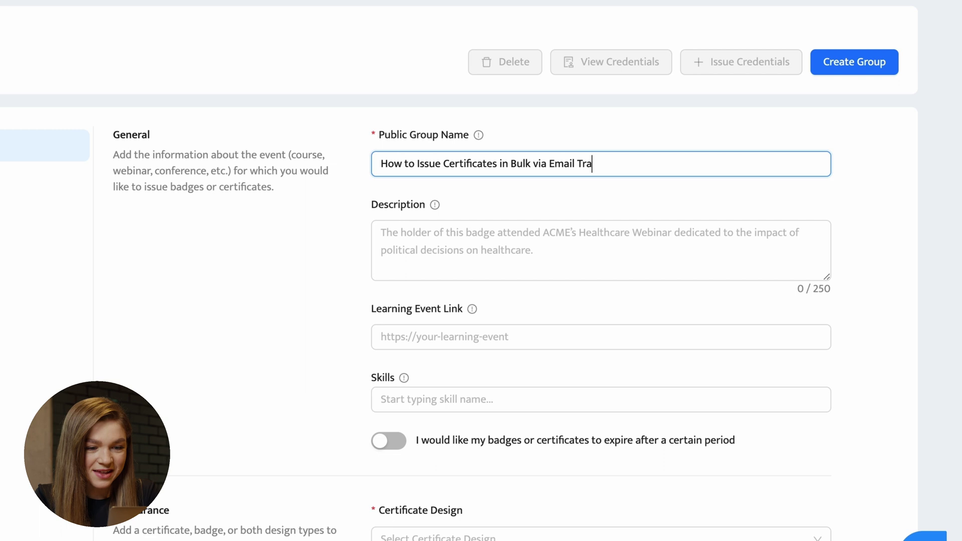
{"action": "left_click", "coordinate": [496, 254]}
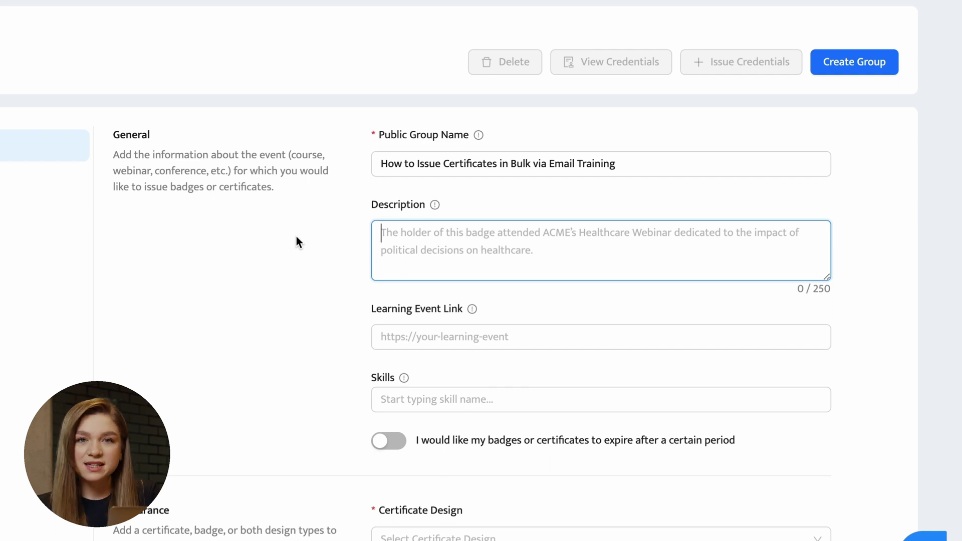
{"action": "scroll", "coordinate": [387, 300], "scroll_direction": "down", "scroll_amount": 2}
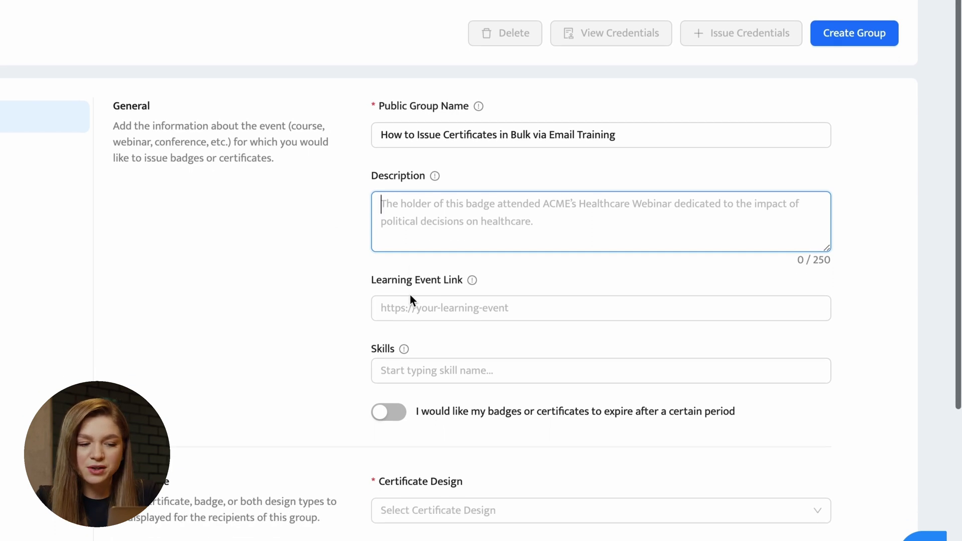
{"action": "scroll", "coordinate": [401, 290], "scroll_direction": "down", "scroll_amount": 2}
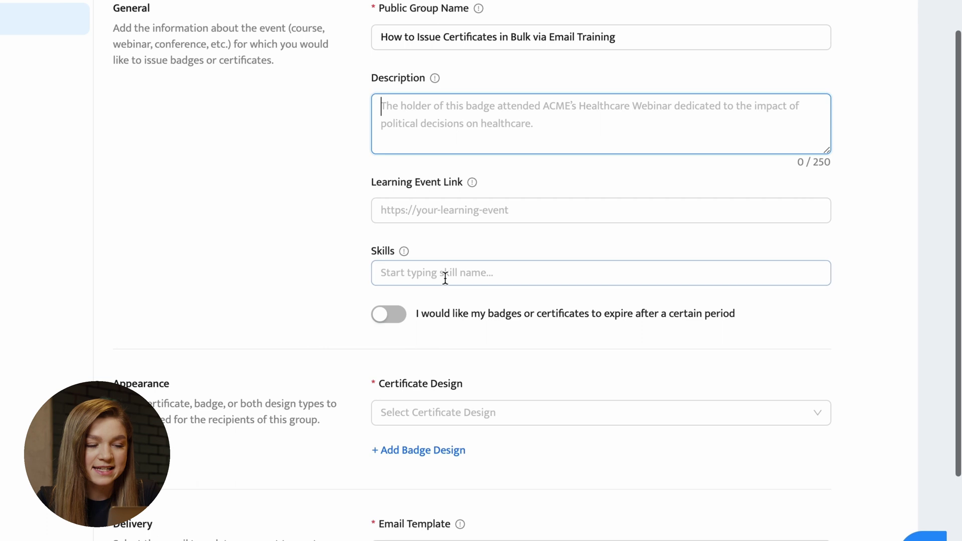
{"action": "scroll", "coordinate": [445, 278], "scroll_direction": "down", "scroll_amount": 1}
{"action": "scroll", "coordinate": [445, 278], "scroll_direction": "down", "scroll_amount": 1}
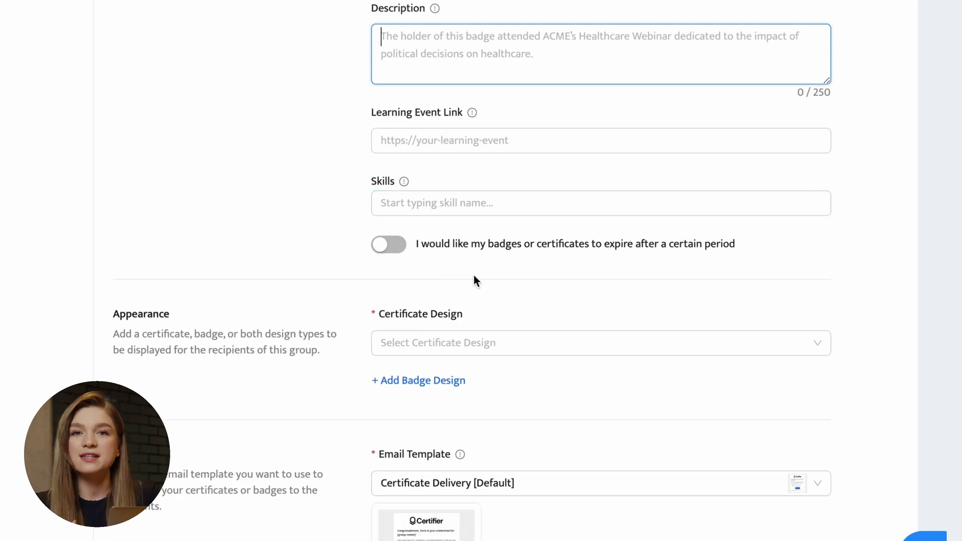
{"action": "scroll", "coordinate": [473, 280], "scroll_direction": "down", "scroll_amount": 2}
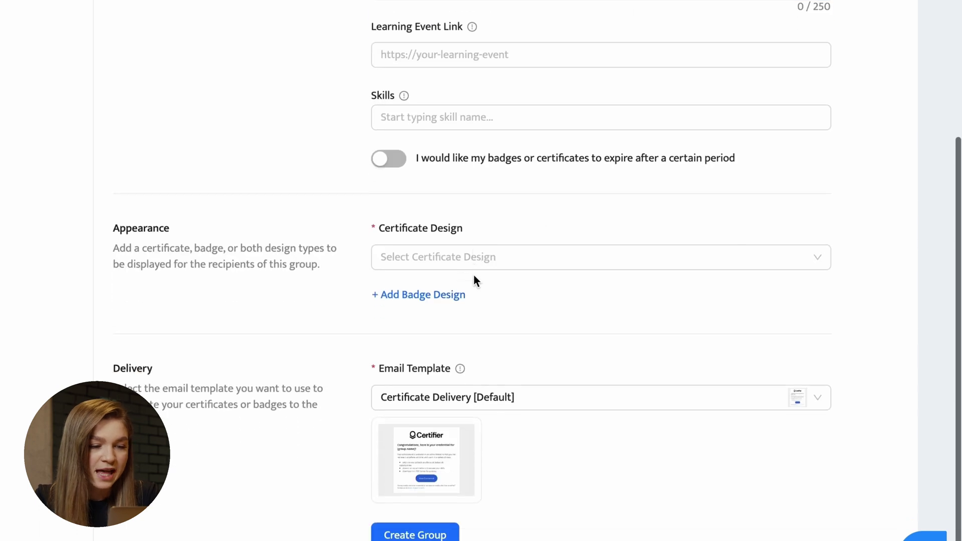
Choose My design #1 as the certificate design, previewing it and the default email template.
{"action": "left_click", "coordinate": [430, 259]}
{"action": "left_click", "coordinate": [411, 295]}
{"action": "scroll", "coordinate": [350, 316], "scroll_direction": "down", "scroll_amount": 1}
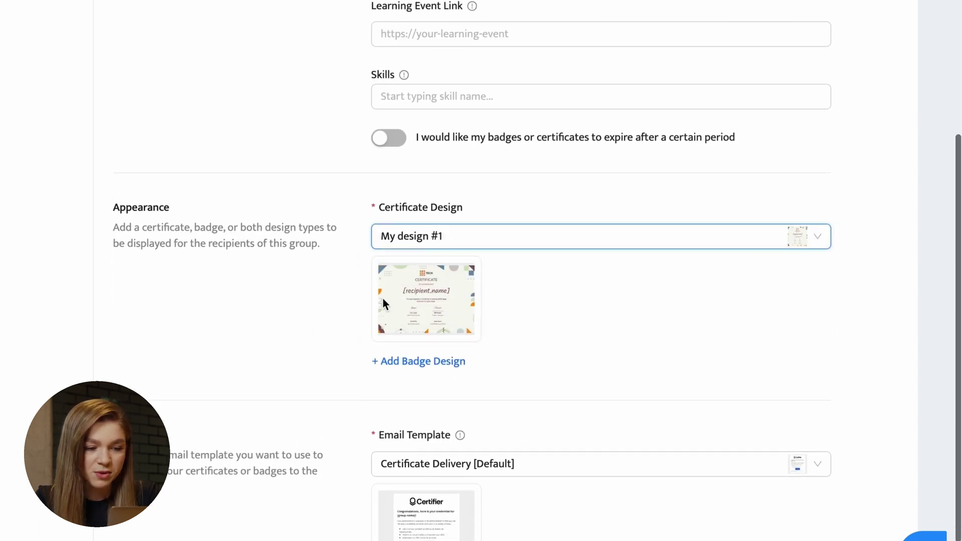
{"action": "left_click", "coordinate": [426, 290]}
{"action": "left_click", "coordinate": [828, 170]}
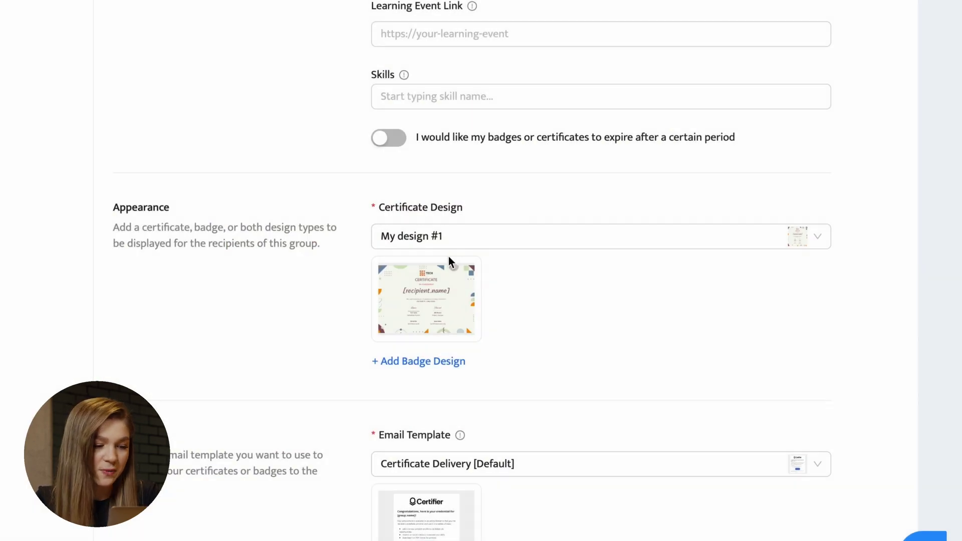
{"action": "scroll", "coordinate": [441, 258], "scroll_direction": "down", "scroll_amount": 2}
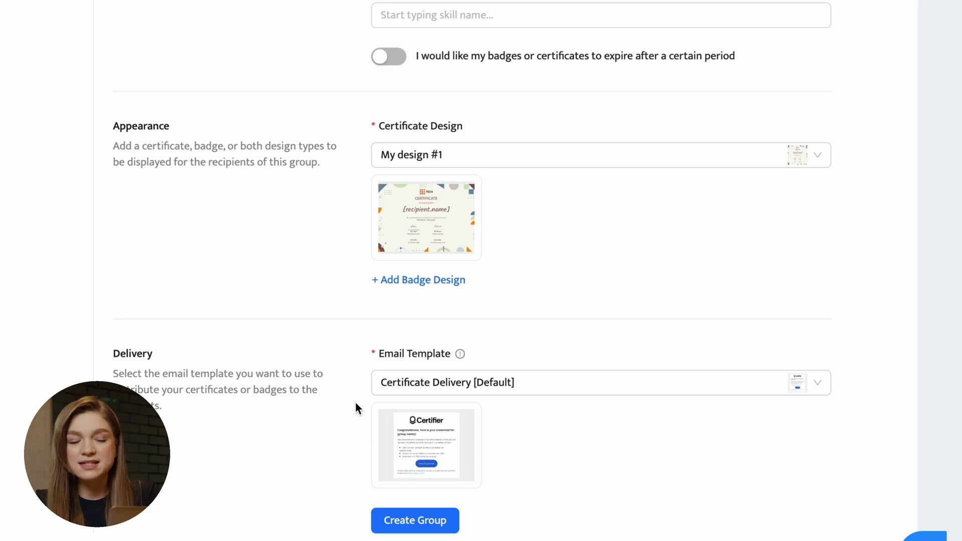
{"action": "left_click", "coordinate": [443, 432]}
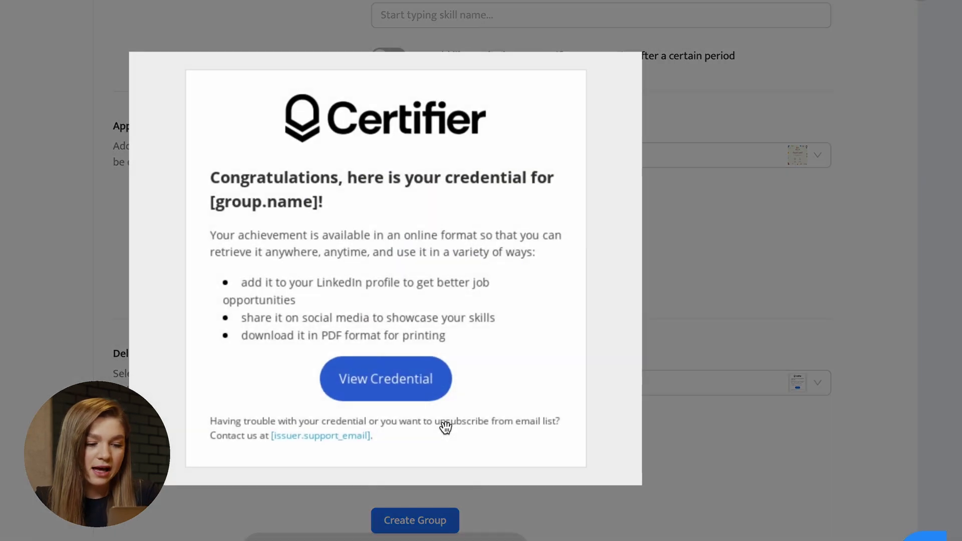
{"action": "left_click", "coordinate": [656, 319]}
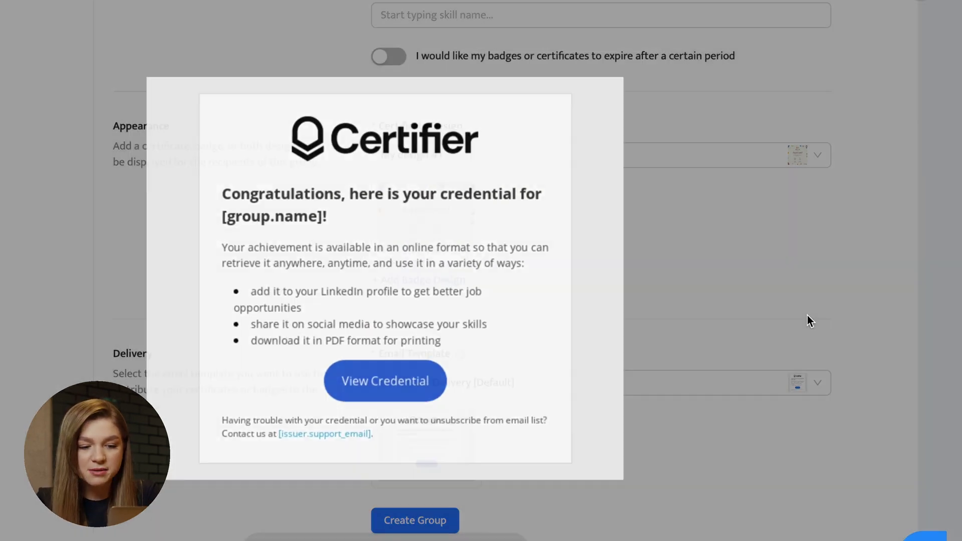
Select the Tech email template, check the previews, and create the group.
{"action": "left_click", "coordinate": [654, 391]}
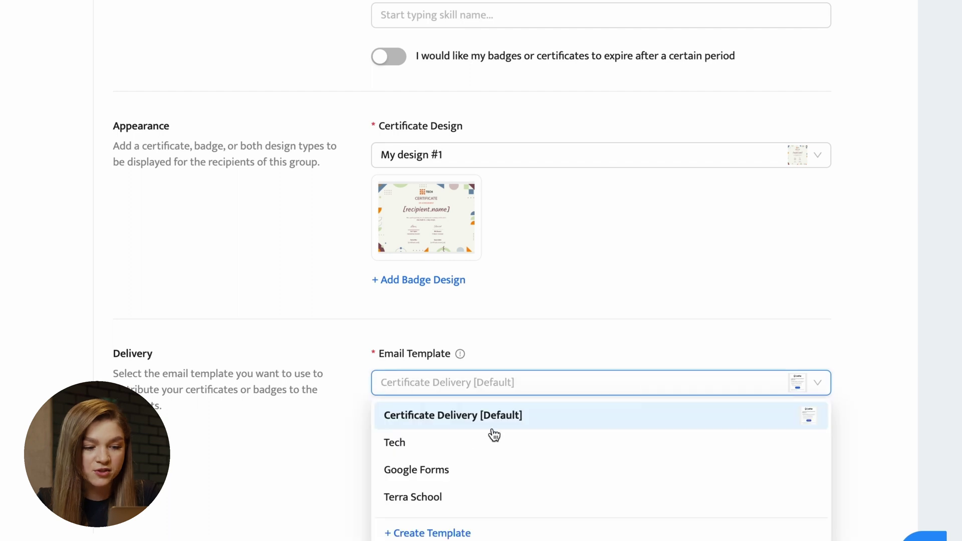
{"action": "left_click", "coordinate": [455, 455]}
{"action": "left_click", "coordinate": [446, 394]}
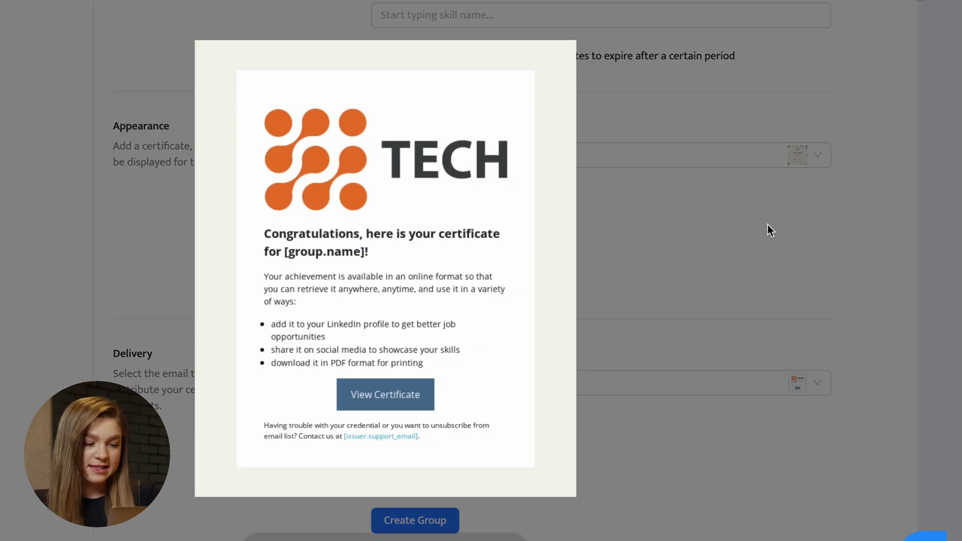
{"action": "left_click", "coordinate": [767, 224]}
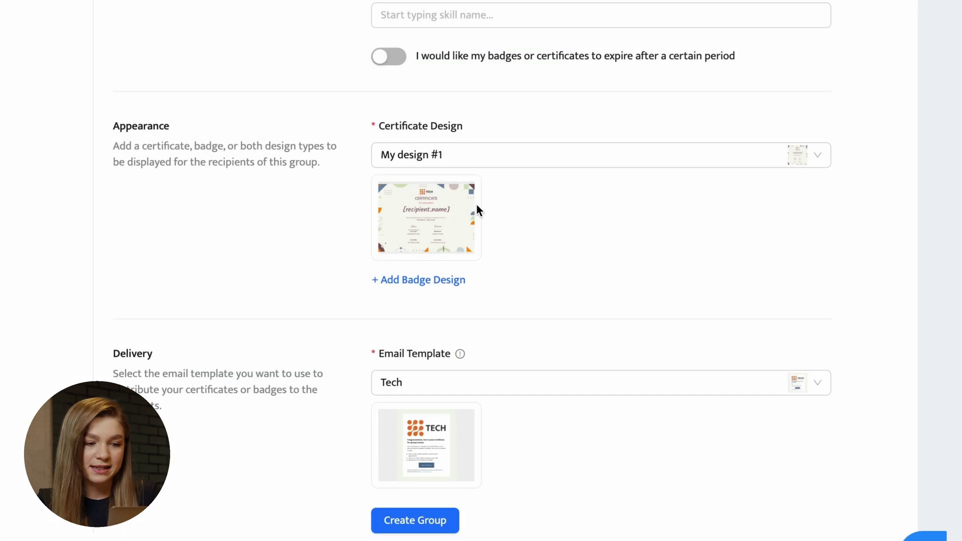
{"action": "left_click", "coordinate": [470, 206]}
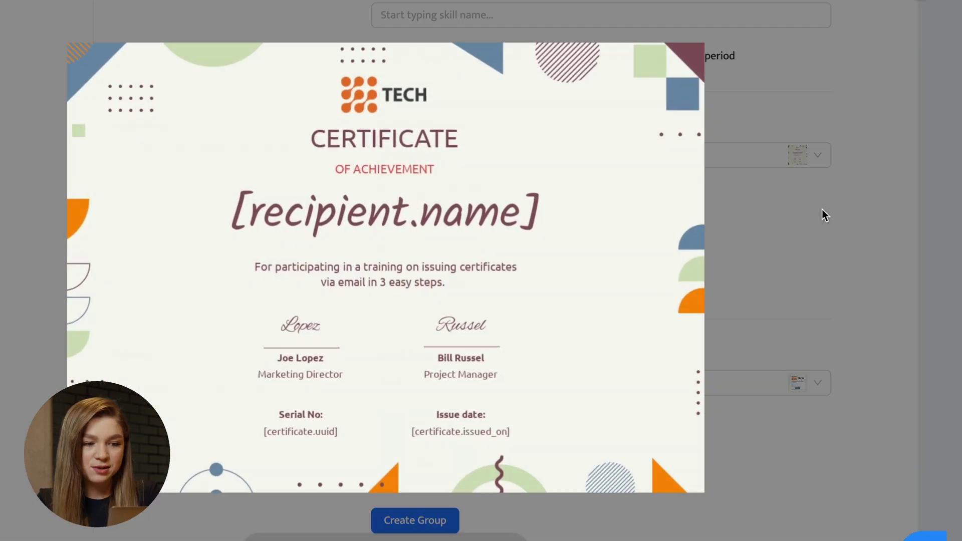
{"action": "left_click", "coordinate": [822, 210]}
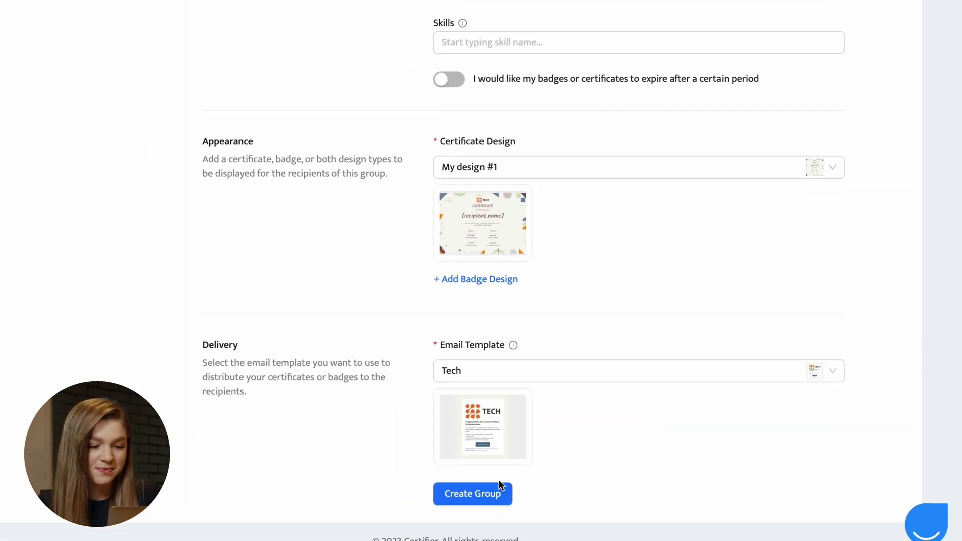
{"action": "left_click", "coordinate": [420, 515]}
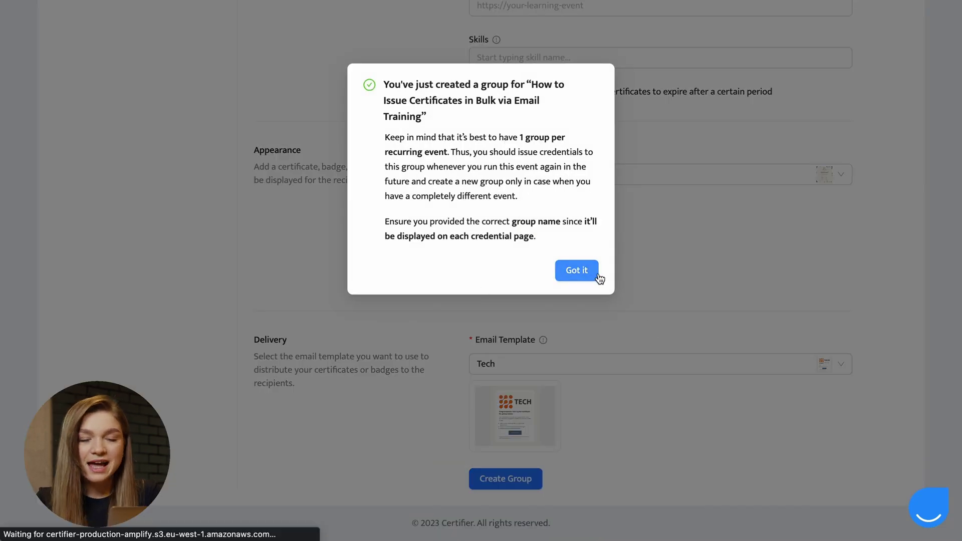
{"action": "left_click", "coordinate": [597, 276]}
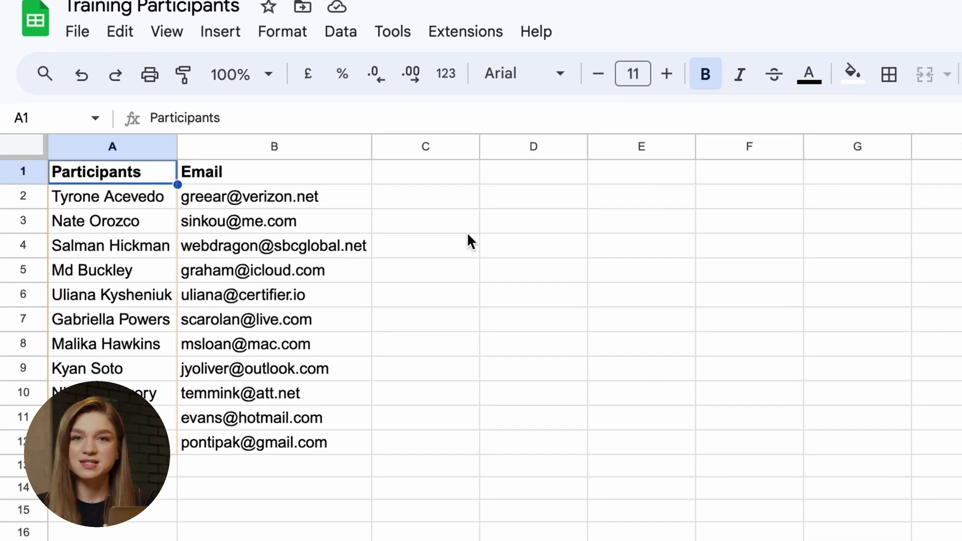
Highlight the 11 participant names in A2:A12 to show the recipient list, then deselect.
{"action": "left_click_drag", "start_coordinate": [62, 197], "coordinate": [100, 442]}
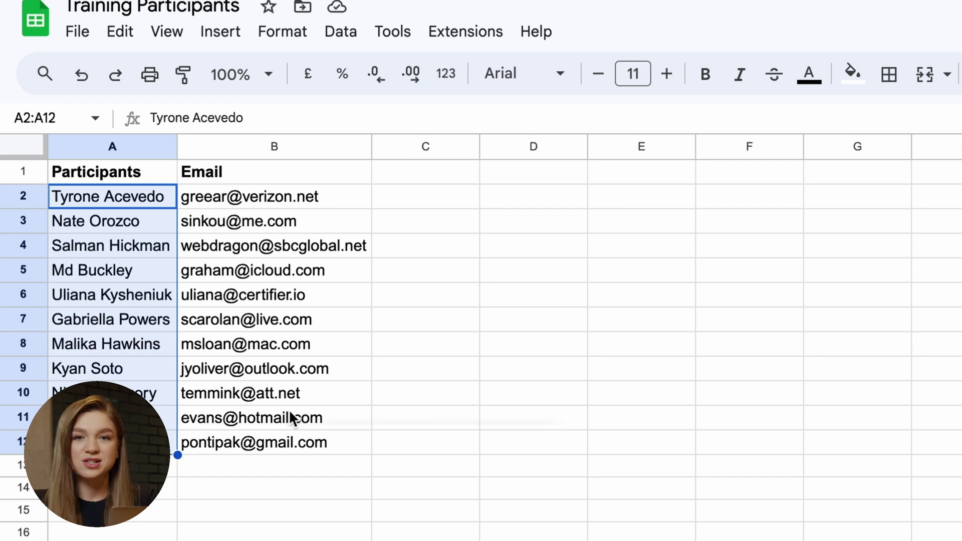
{"action": "left_click", "coordinate": [591, 347]}
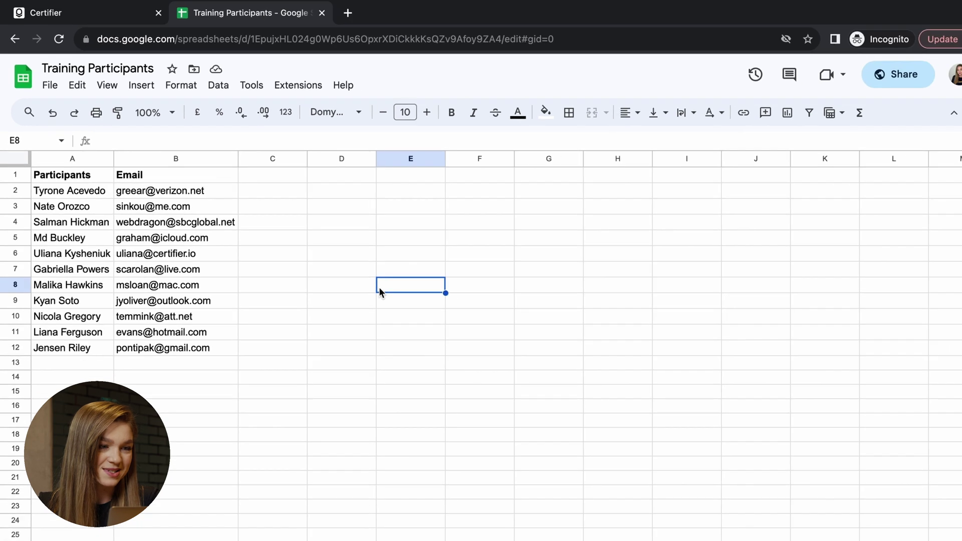
{"action": "left_click", "coordinate": [472, 229]}
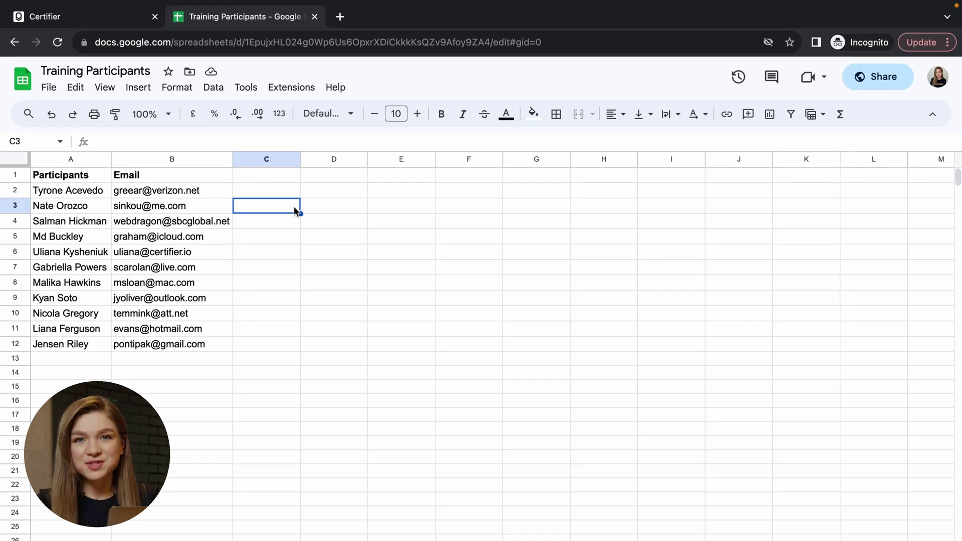
Download Training Participants as a Microsoft Excel (.xlsx) file into the Desktop tutorial folder.
{"action": "left_click", "coordinate": [47, 89]}
{"action": "mouse_move", "coordinate": [100, 252]}
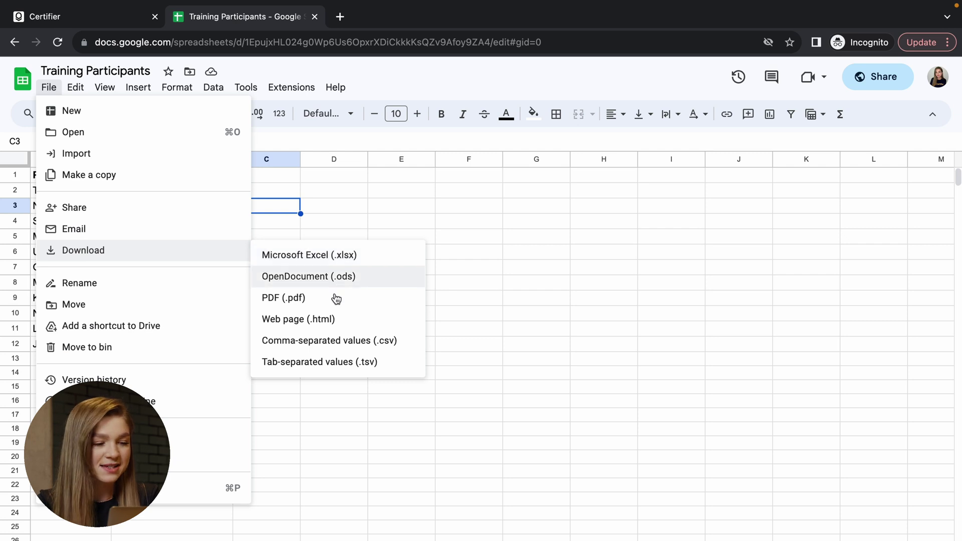
{"action": "left_click", "coordinate": [343, 255]}
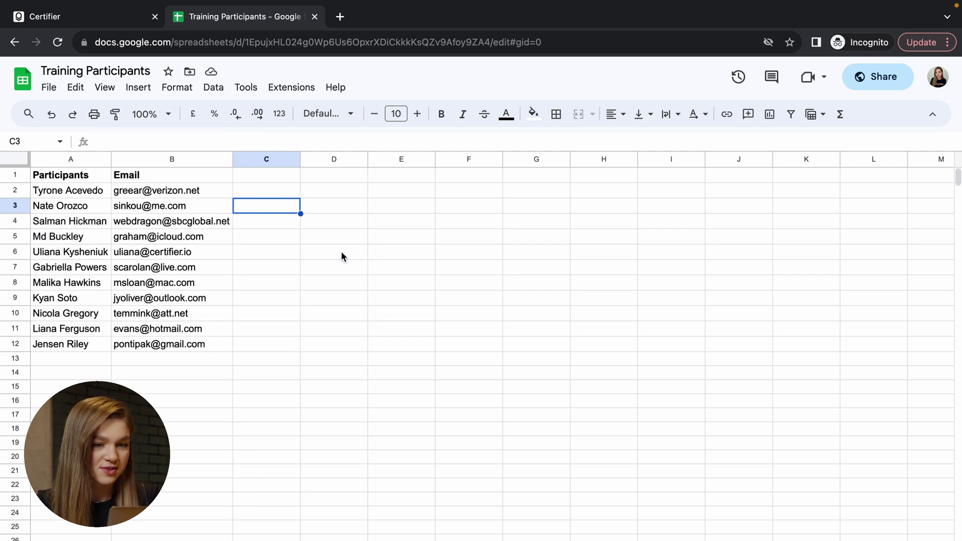
{"action": "left_click", "coordinate": [275, 219]}
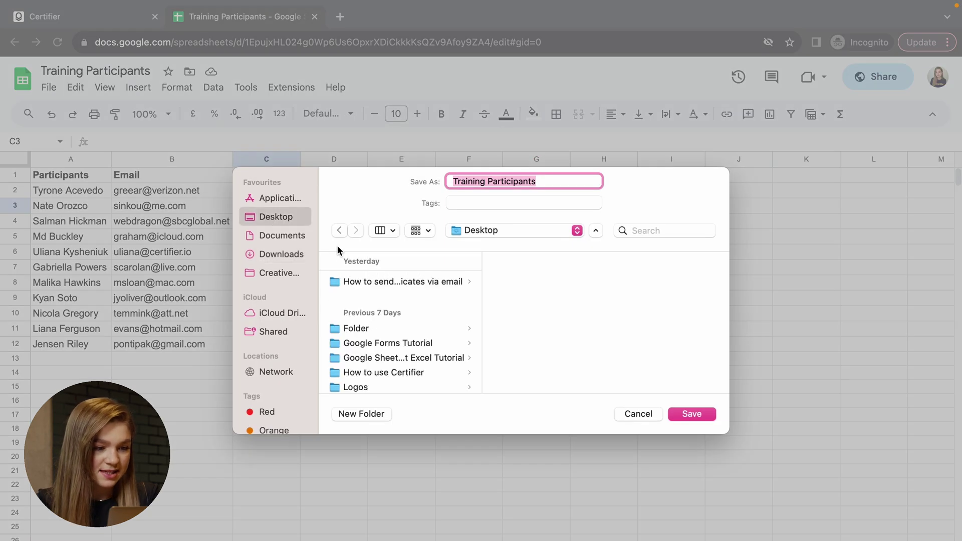
{"action": "left_click", "coordinate": [384, 282]}
{"action": "key", "text": "Return"}
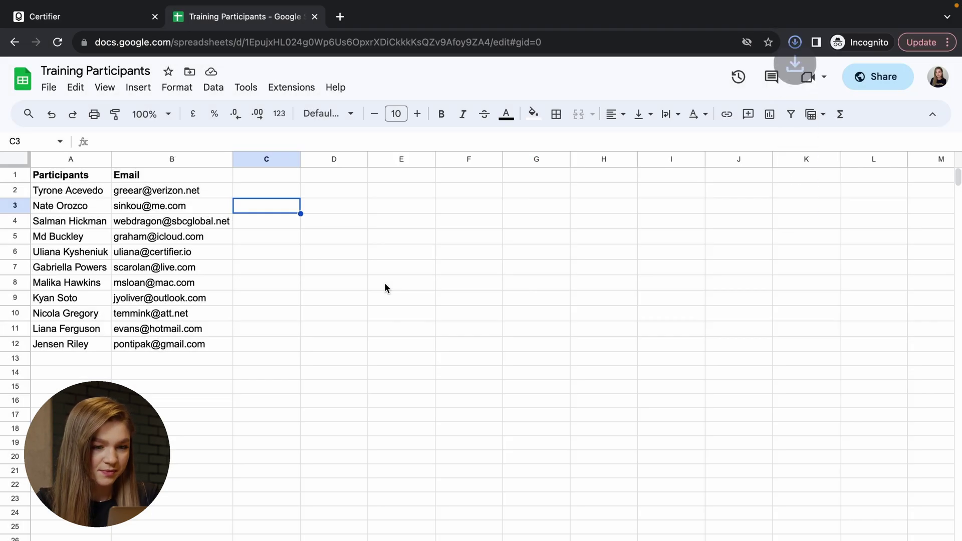
Back in Certifier, issue the group's credentials via spreadsheet upload, confirming personal-data consent.
{"action": "left_click", "coordinate": [78, 12]}
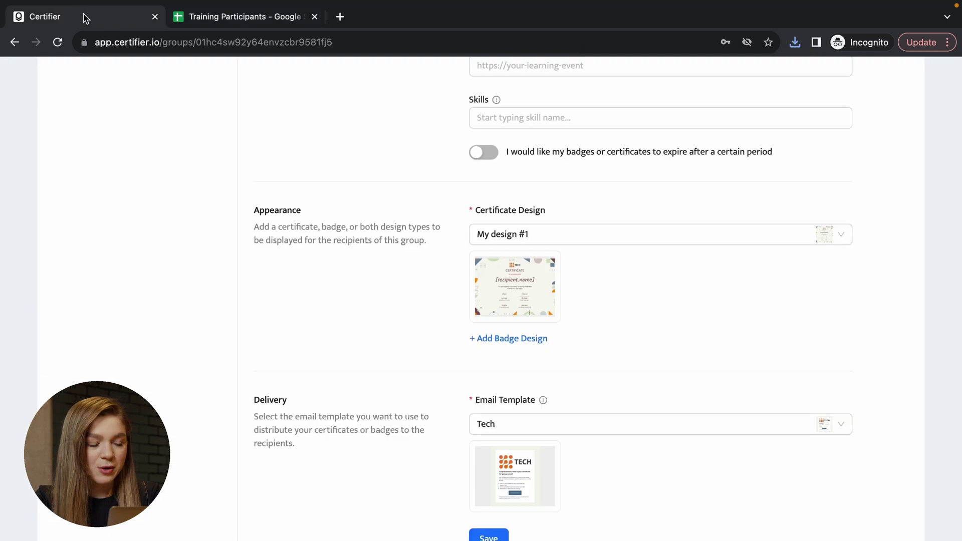
{"action": "scroll", "coordinate": [209, 236], "scroll_direction": "up", "scroll_amount": 10}
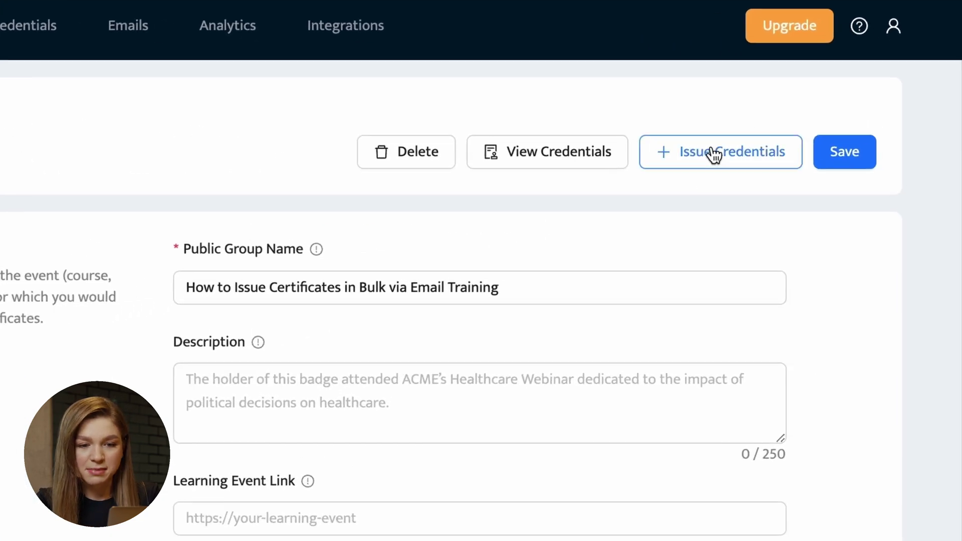
{"action": "left_click", "coordinate": [712, 153]}
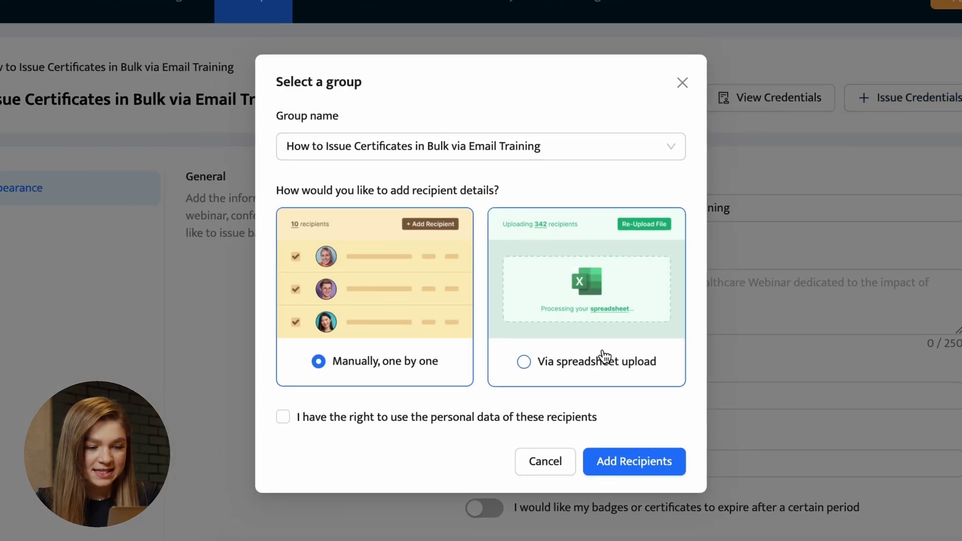
{"action": "left_click", "coordinate": [645, 311]}
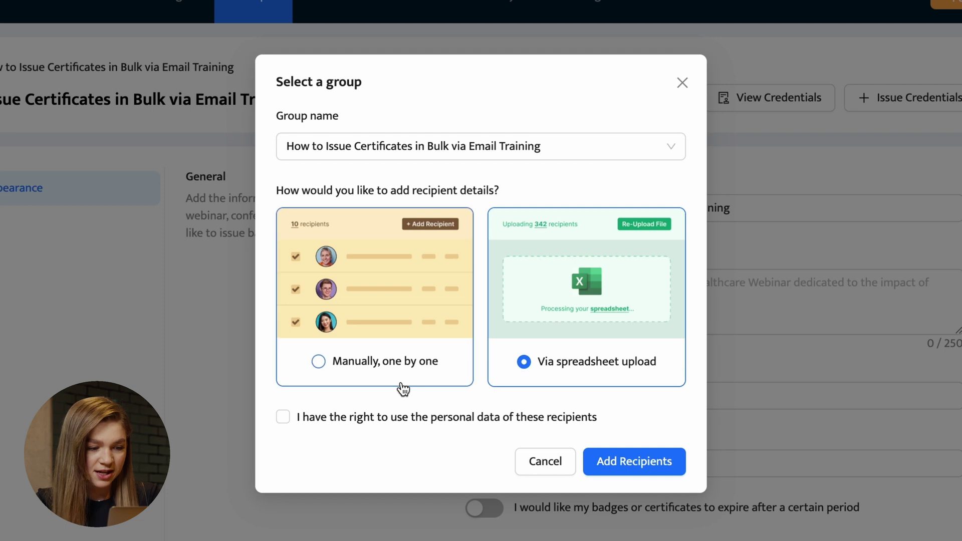
{"action": "left_click", "coordinate": [355, 422]}
{"action": "left_click", "coordinate": [638, 471]}
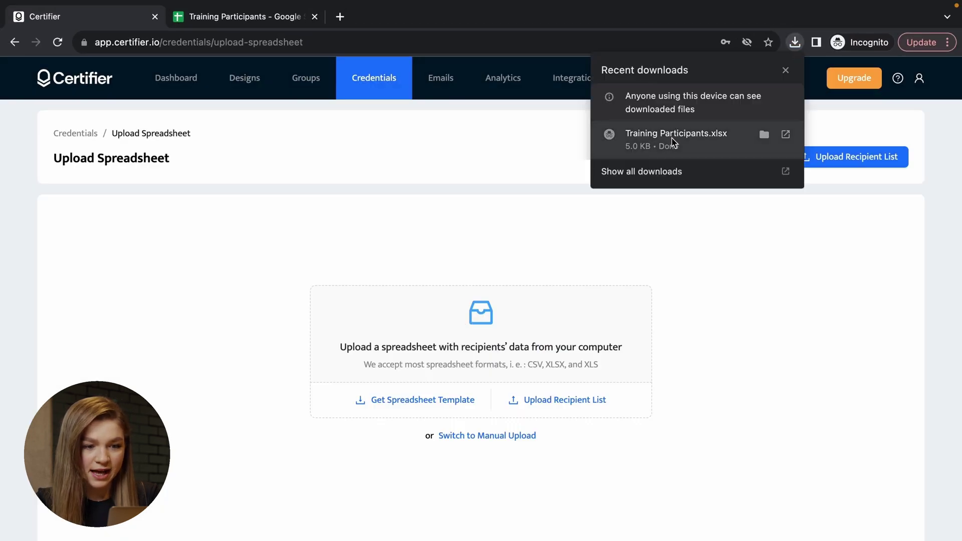
Upload Training Participants.xlsx as the recipient list and compare it with the source spreadsheet.
{"action": "left_click_drag", "start_coordinate": [671, 138], "coordinate": [429, 340]}
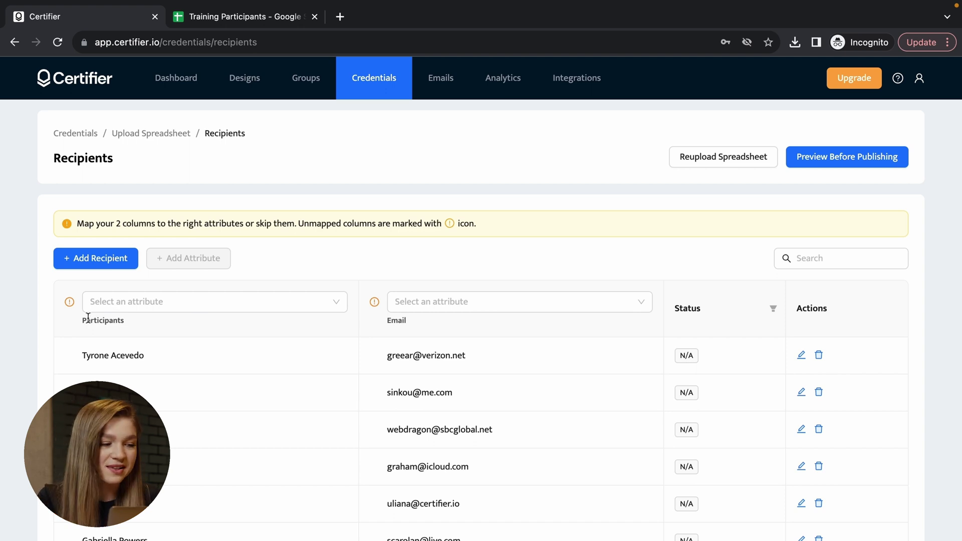
{"action": "left_click_drag", "start_coordinate": [88, 318], "coordinate": [121, 324]}
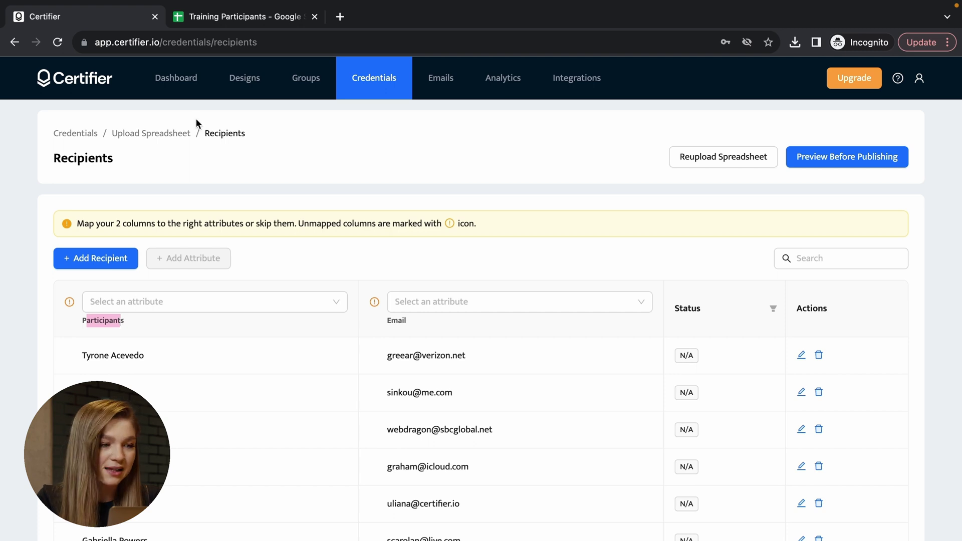
{"action": "left_click", "coordinate": [189, 8]}
{"action": "left_click", "coordinate": [289, 55]}
{"action": "left_click", "coordinate": [279, 50]}
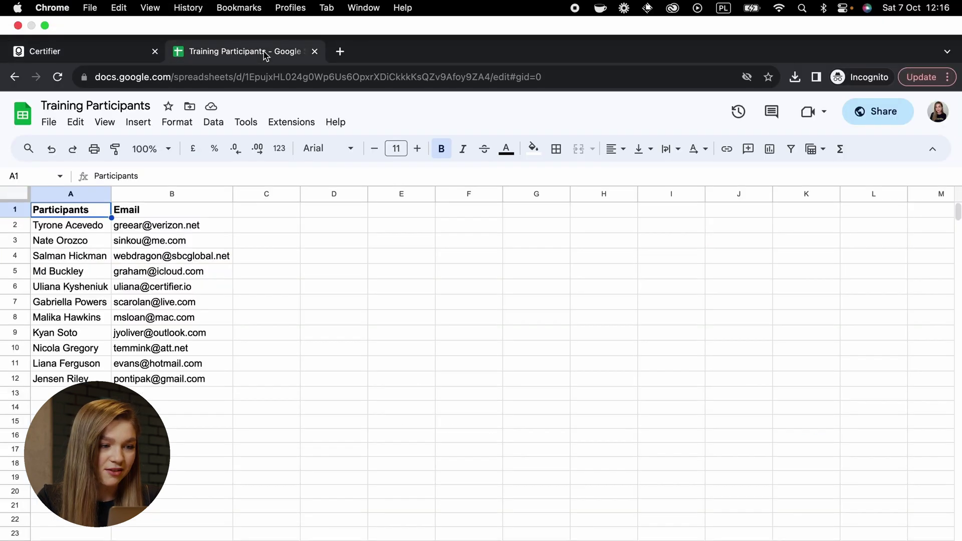
Map the Participants column to recipient.name and the Email column to recipient.email.
{"action": "left_click", "coordinate": [88, 18]}
{"action": "left_click", "coordinate": [163, 305]}
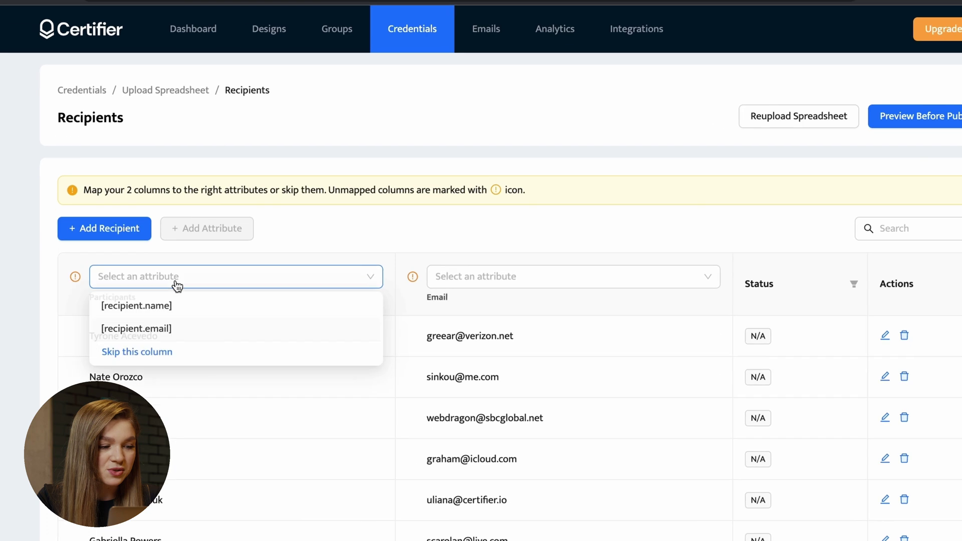
{"action": "left_click", "coordinate": [150, 333]}
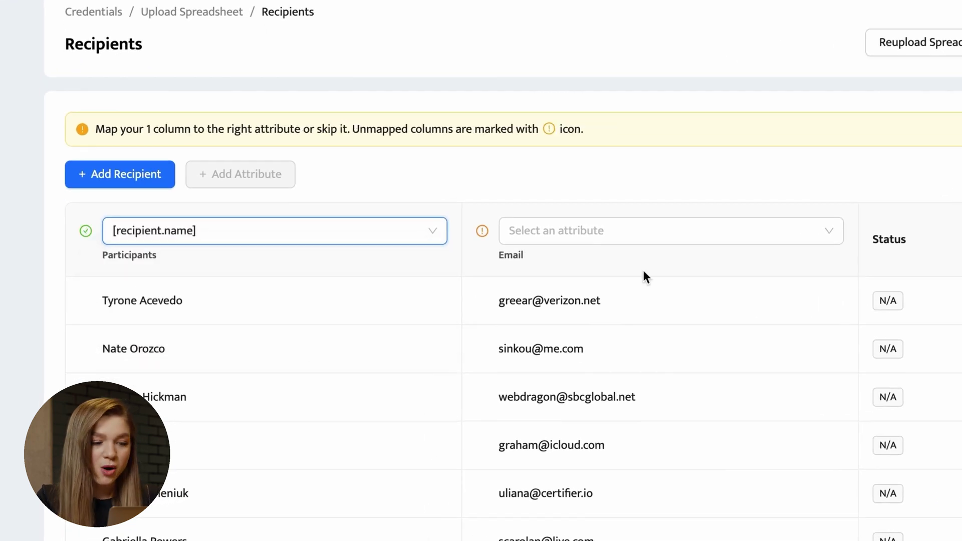
{"action": "left_click_drag", "start_coordinate": [502, 255], "coordinate": [524, 256]}
{"action": "left_click", "coordinate": [595, 234]}
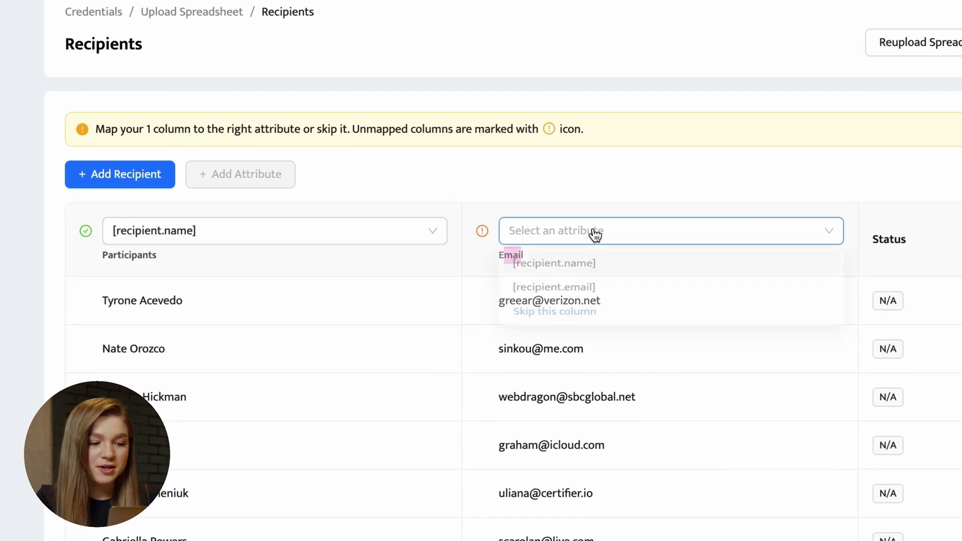
{"action": "left_click", "coordinate": [584, 293]}
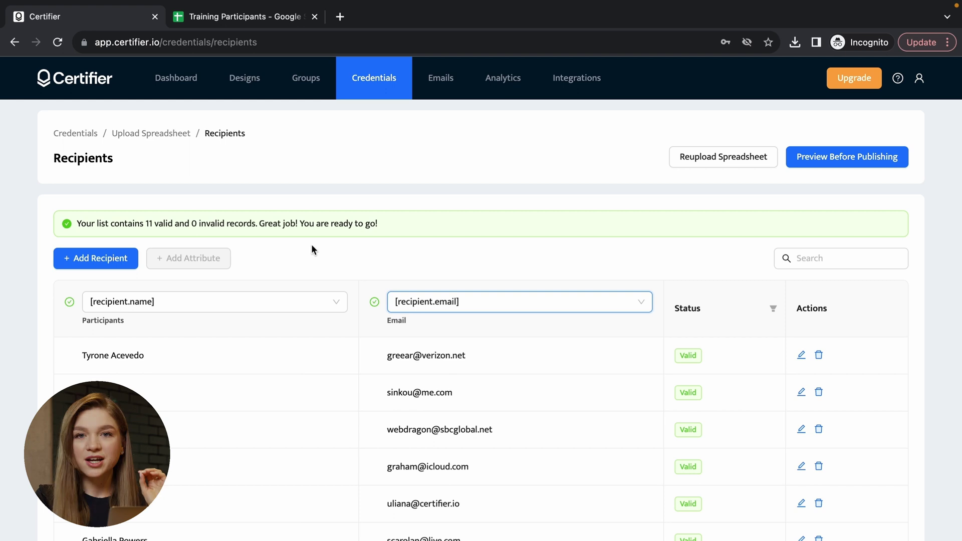
Confirm 0 invalid records, then open and cancel editing the fourth recipient's row.
{"action": "left_click_drag", "start_coordinate": [192, 223], "coordinate": [216, 222]}
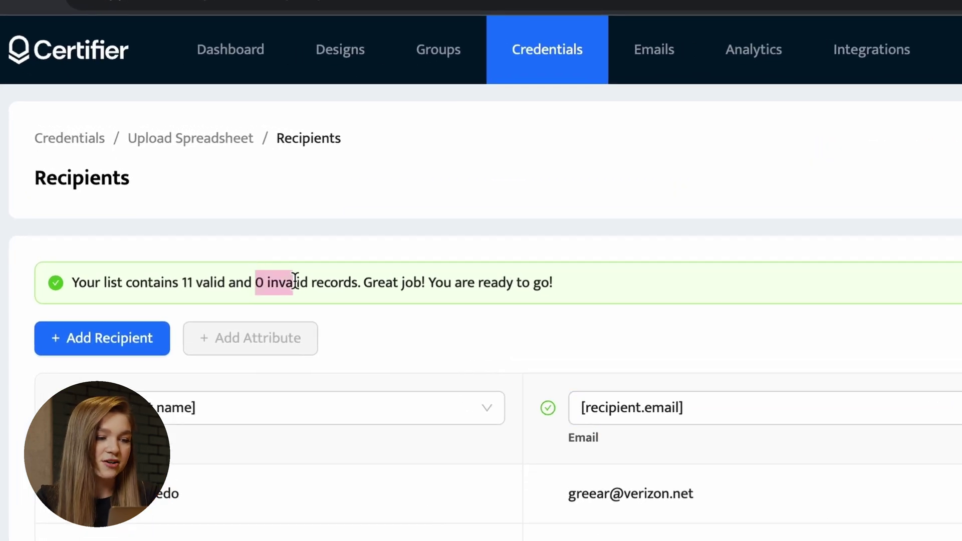
{"action": "left_click_drag", "start_coordinate": [295, 281], "coordinate": [308, 282]}
{"action": "left_click", "coordinate": [567, 292]}
{"action": "scroll", "coordinate": [567, 292], "scroll_direction": "down", "scroll_amount": 2}
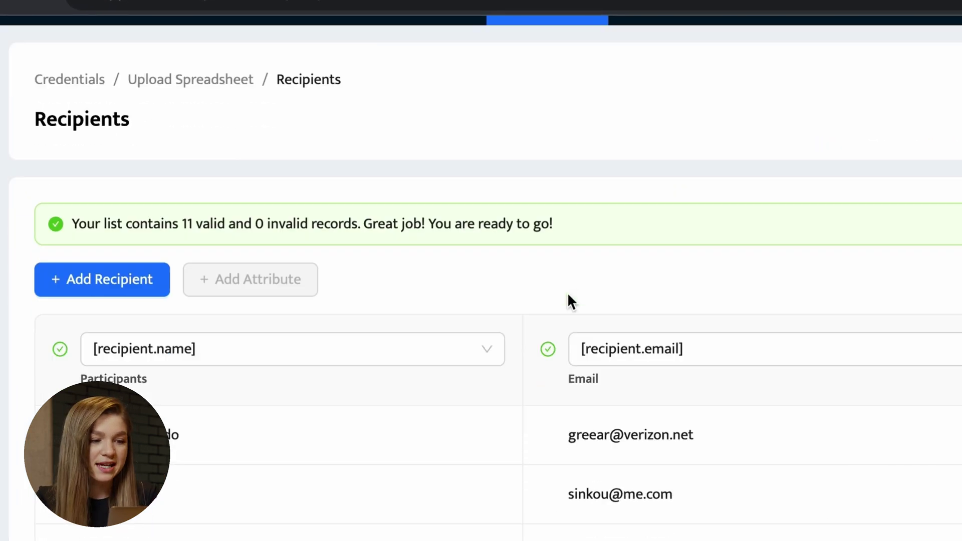
{"action": "scroll", "coordinate": [524, 276], "scroll_direction": "down", "scroll_amount": 2}
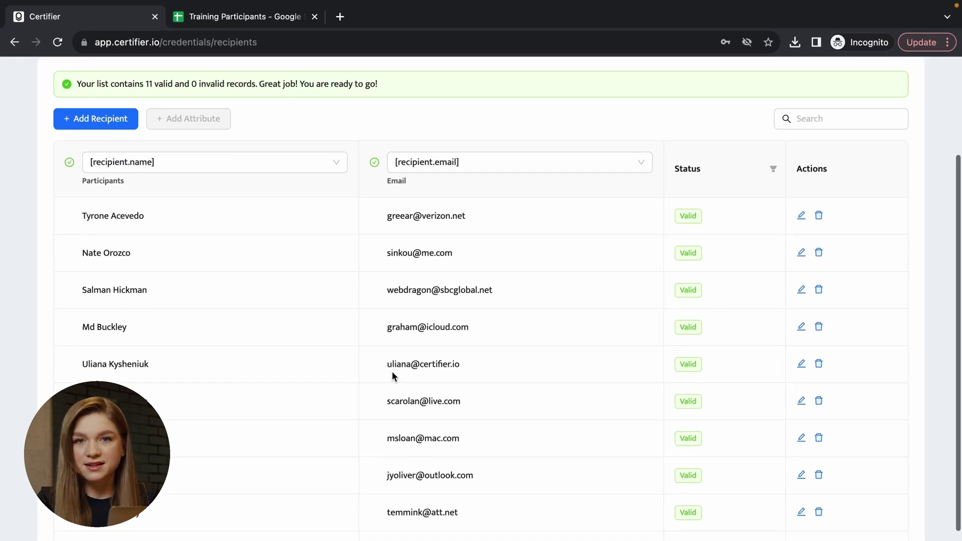
{"action": "left_click", "coordinate": [800, 328]}
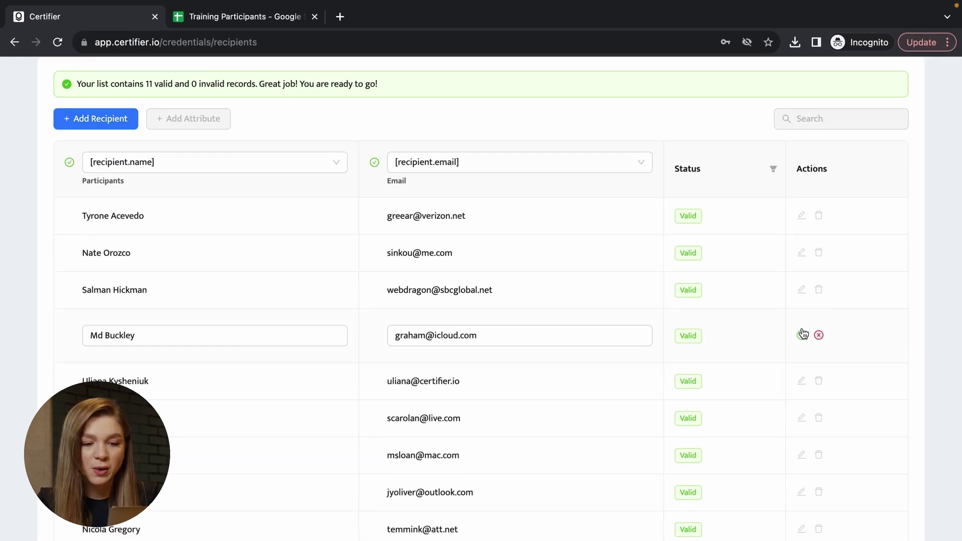
{"action": "left_click", "coordinate": [805, 340]}
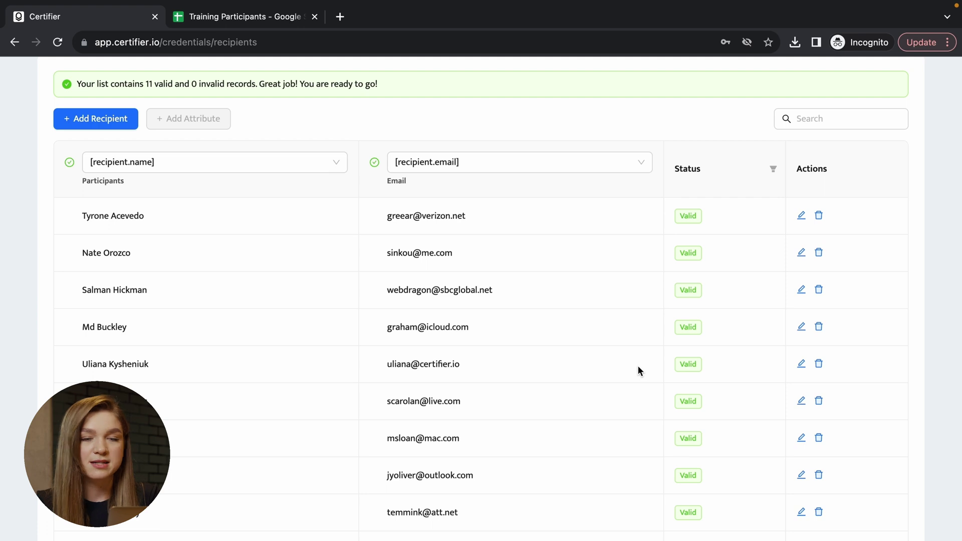
{"action": "scroll", "coordinate": [637, 365], "scroll_direction": "up", "scroll_amount": 3}
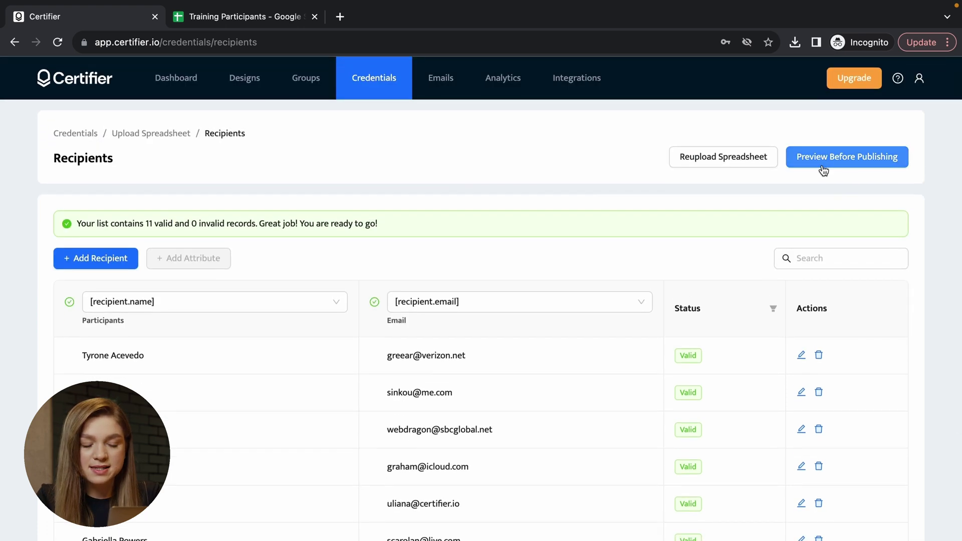
Open the pre-publishing preview and view the certificate for two other recipients.
{"action": "left_click", "coordinate": [771, 236]}
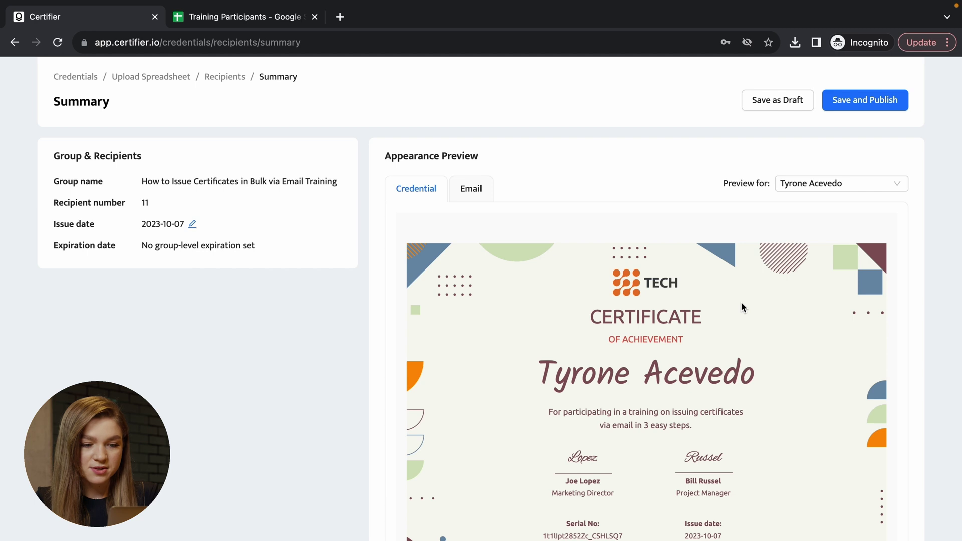
{"action": "left_click", "coordinate": [842, 183]}
{"action": "left_click", "coordinate": [803, 250]}
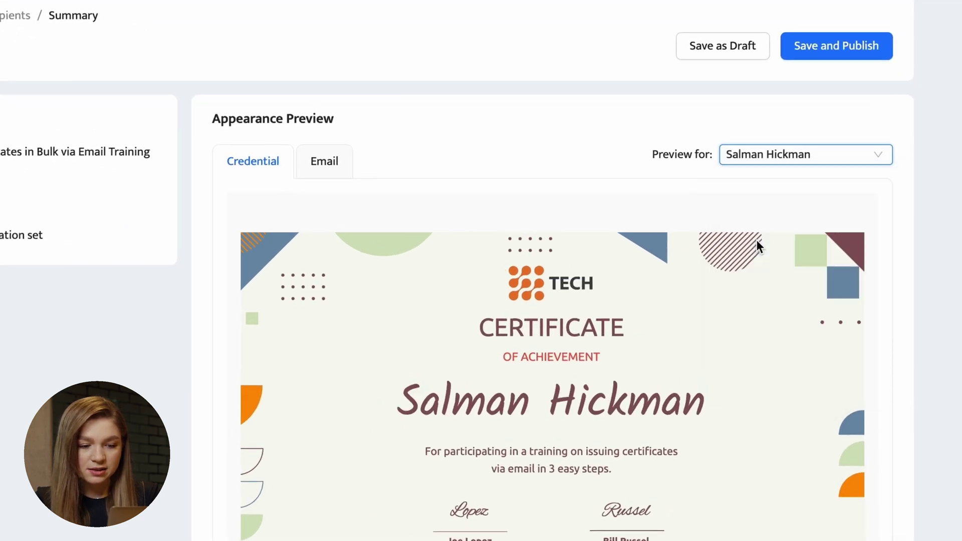
{"action": "left_click", "coordinate": [780, 152]}
{"action": "left_click", "coordinate": [764, 323]}
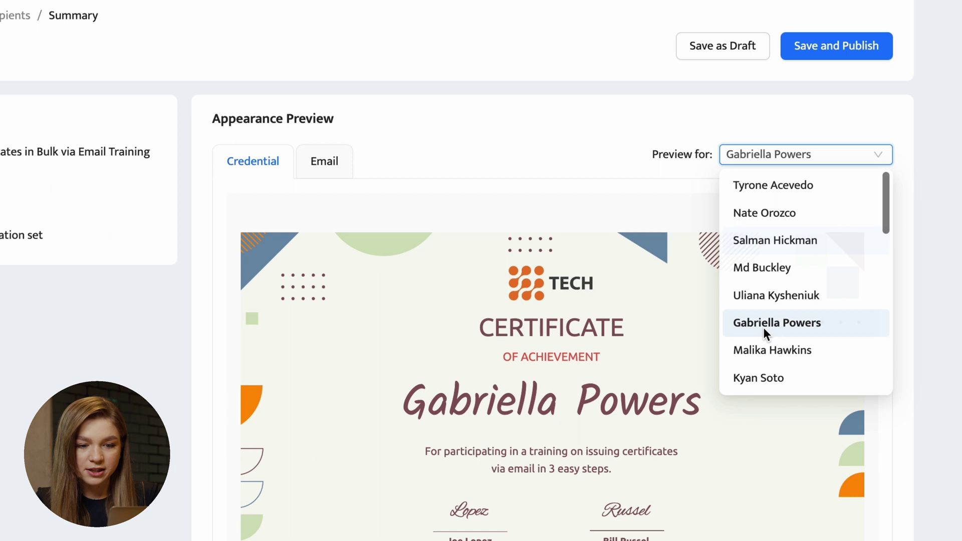
Review the personalised credential email preview, highlighting the sender's email address.
{"action": "left_click", "coordinate": [344, 170]}
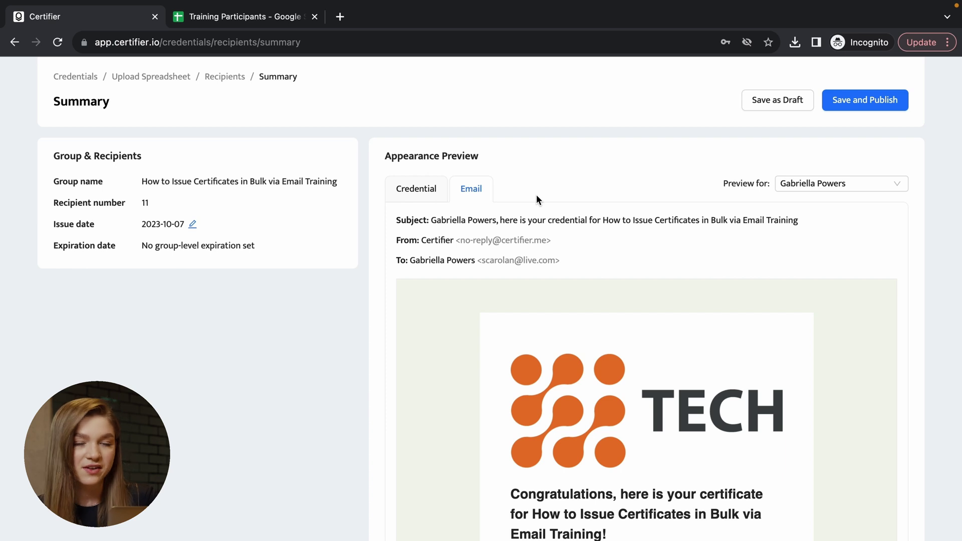
{"action": "scroll", "coordinate": [536, 200], "scroll_direction": "down", "scroll_amount": 2}
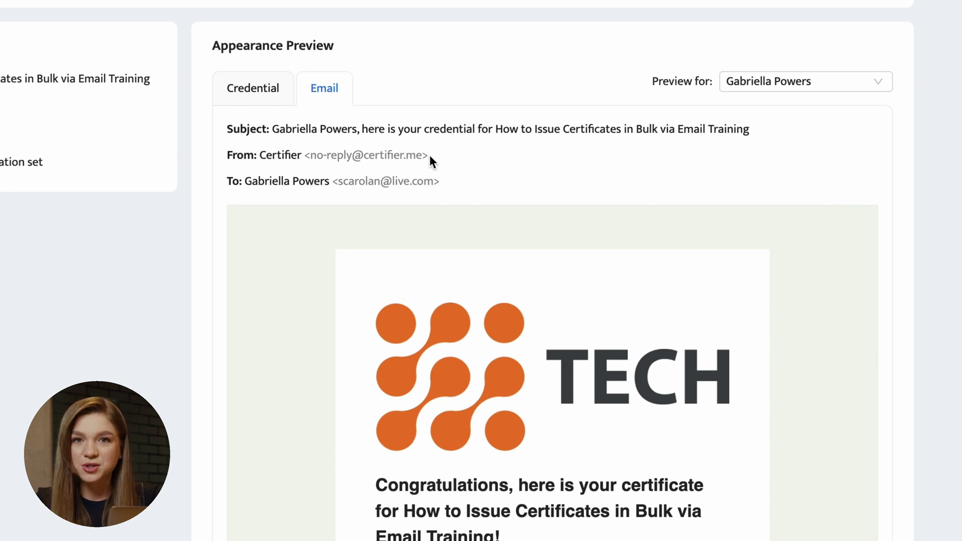
{"action": "left_click_drag", "start_coordinate": [417, 154], "coordinate": [352, 155]}
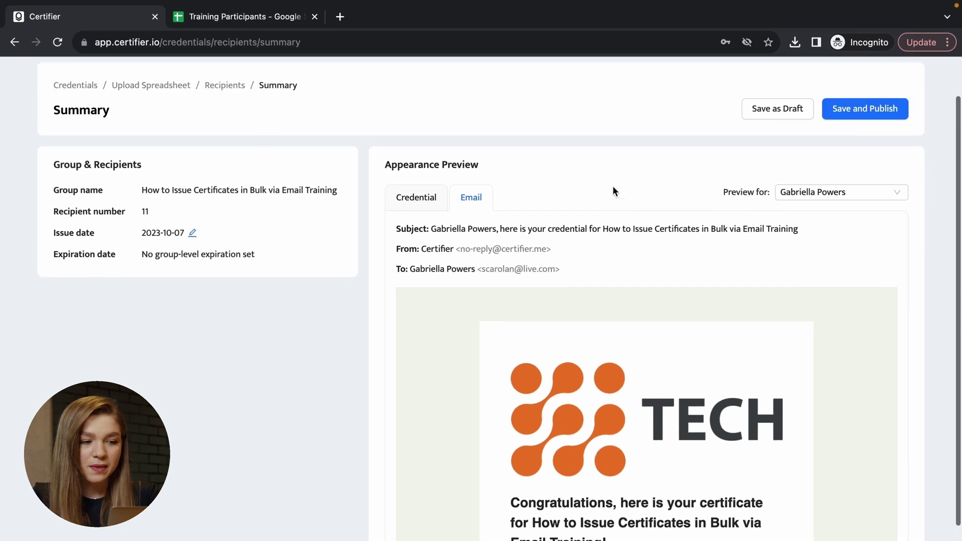
Save and publish all 11 TECH credentials, acknowledging the action is irreversible.
{"action": "left_click", "coordinate": [417, 195]}
{"action": "scroll", "coordinate": [621, 221], "scroll_direction": "down", "scroll_amount": 1}
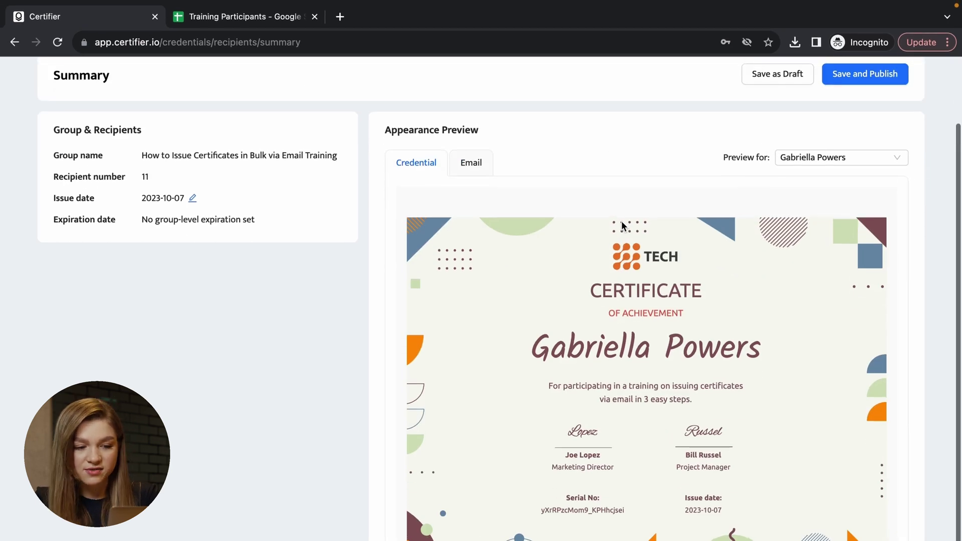
{"action": "scroll", "coordinate": [621, 221], "scroll_direction": "up", "scroll_amount": 2}
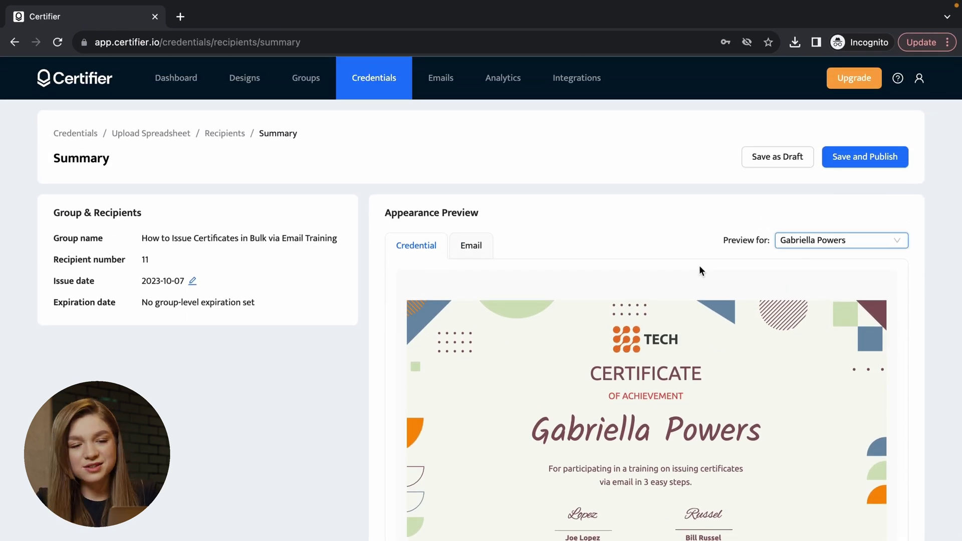
{"action": "left_click", "coordinate": [875, 157]}
{"action": "left_click", "coordinate": [418, 224]}
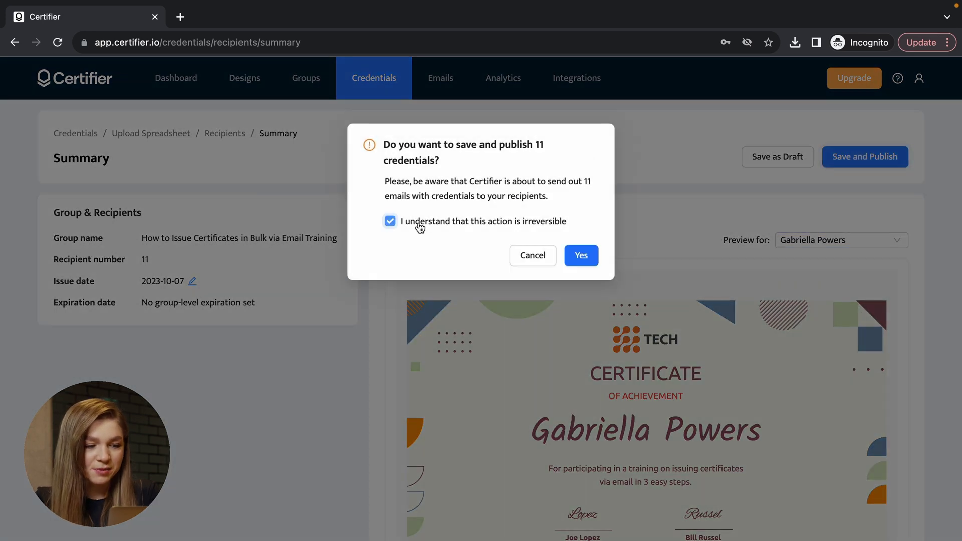
{"action": "left_click", "coordinate": [586, 258]}
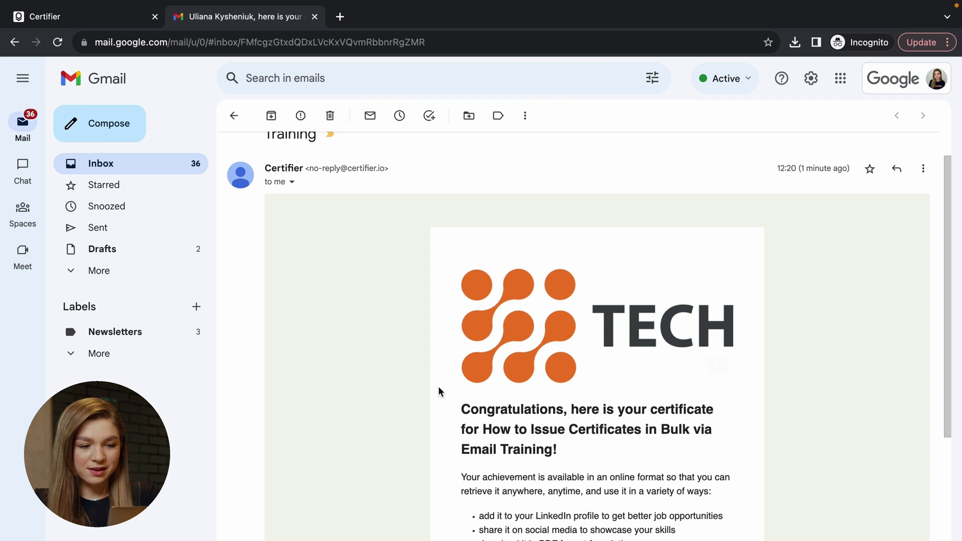
{"action": "scroll", "coordinate": [438, 391], "scroll_direction": "down", "scroll_amount": 2}
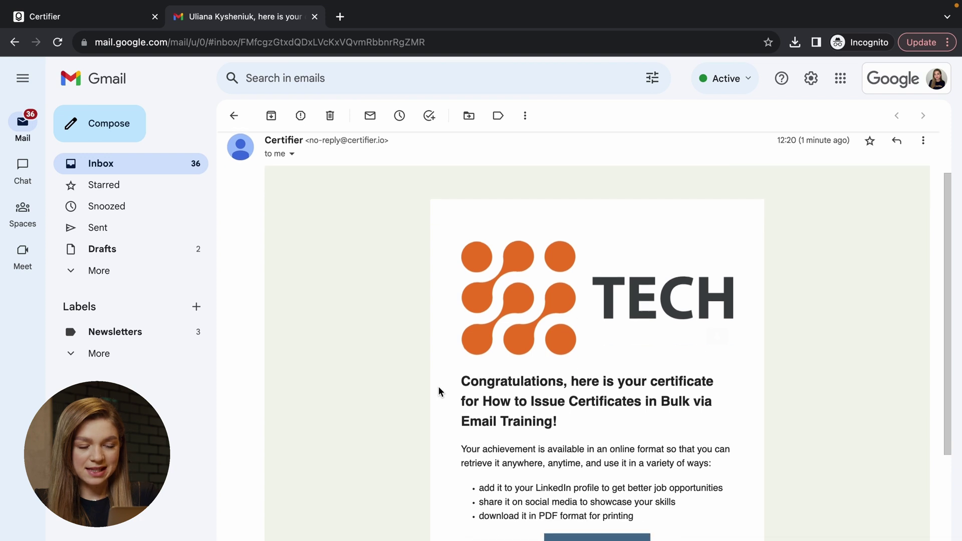
{"action": "scroll", "coordinate": [438, 391], "scroll_direction": "up", "scroll_amount": 3}
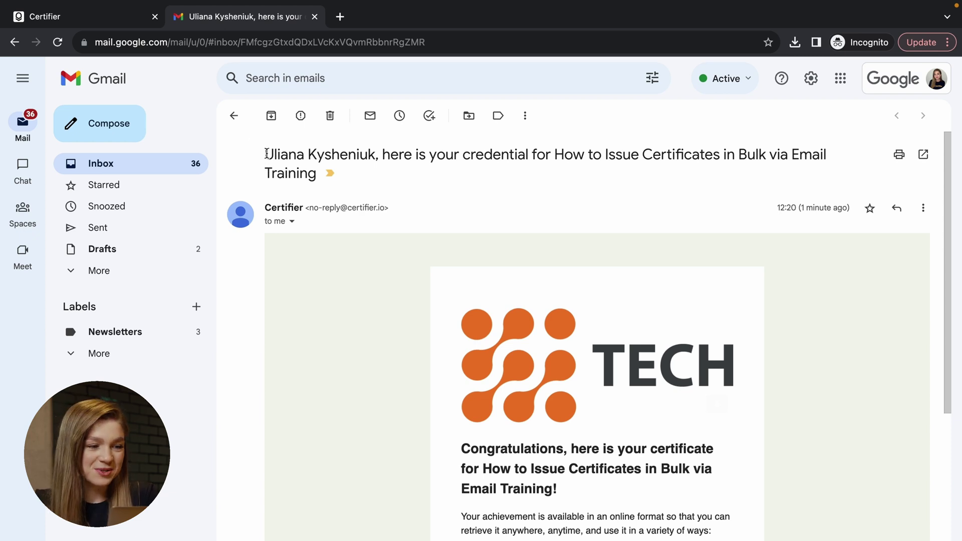
{"action": "left_click_drag", "start_coordinate": [266, 154], "coordinate": [323, 175]}
{"action": "left_click", "coordinate": [443, 162]}
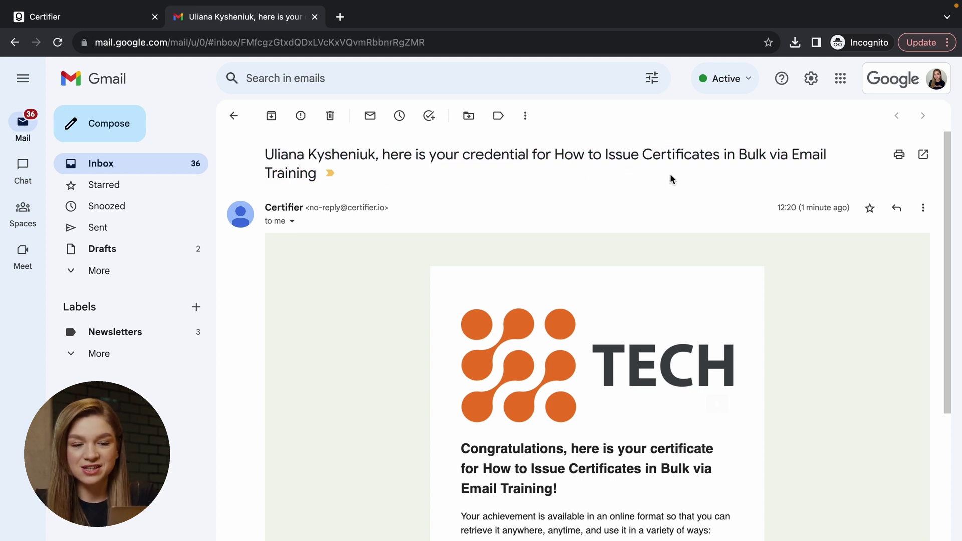
{"action": "scroll", "coordinate": [643, 293], "scroll_direction": "down", "scroll_amount": 1}
{"action": "scroll", "coordinate": [643, 292], "scroll_direction": "down", "scroll_amount": 2}
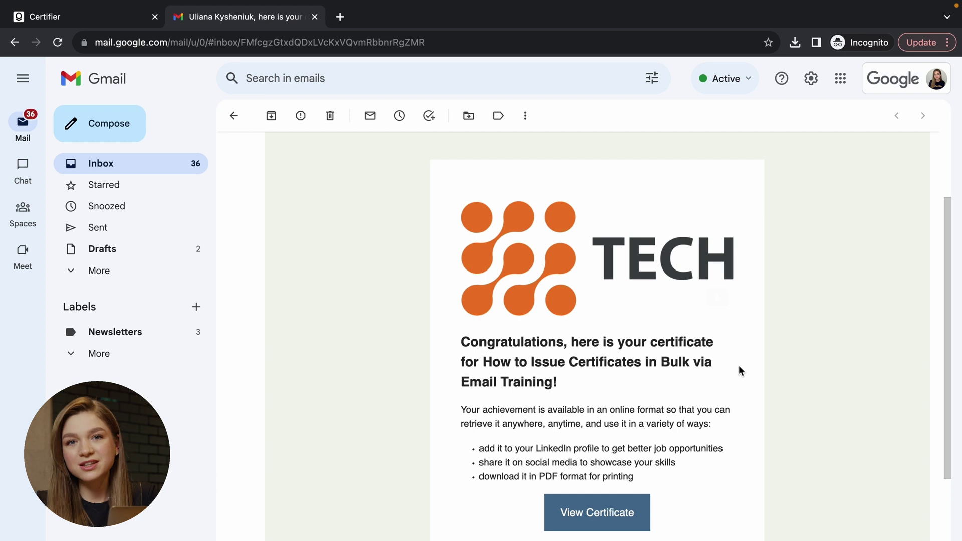
{"action": "scroll", "coordinate": [740, 370], "scroll_direction": "down", "scroll_amount": 1}
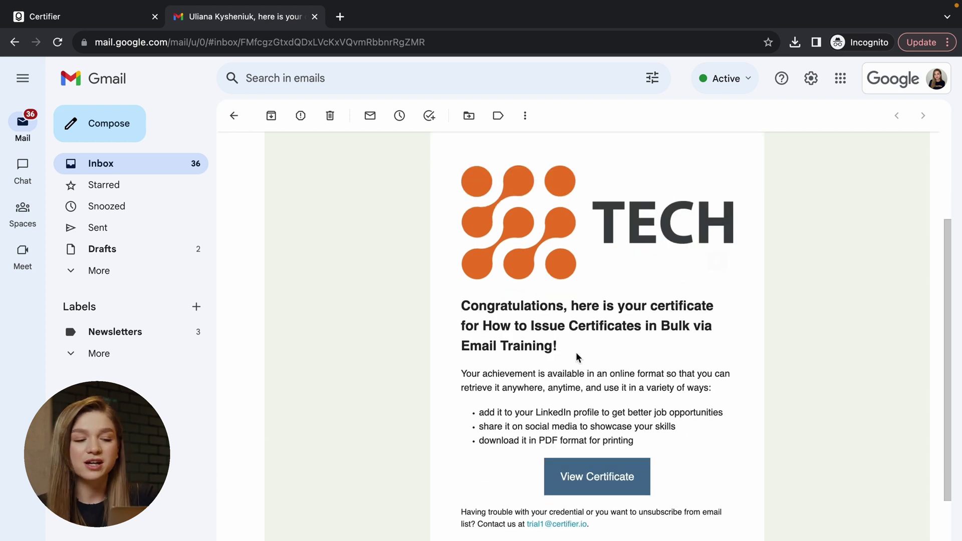
{"action": "left_click_drag", "start_coordinate": [529, 326], "coordinate": [592, 414]}
{"action": "left_click", "coordinate": [654, 351]}
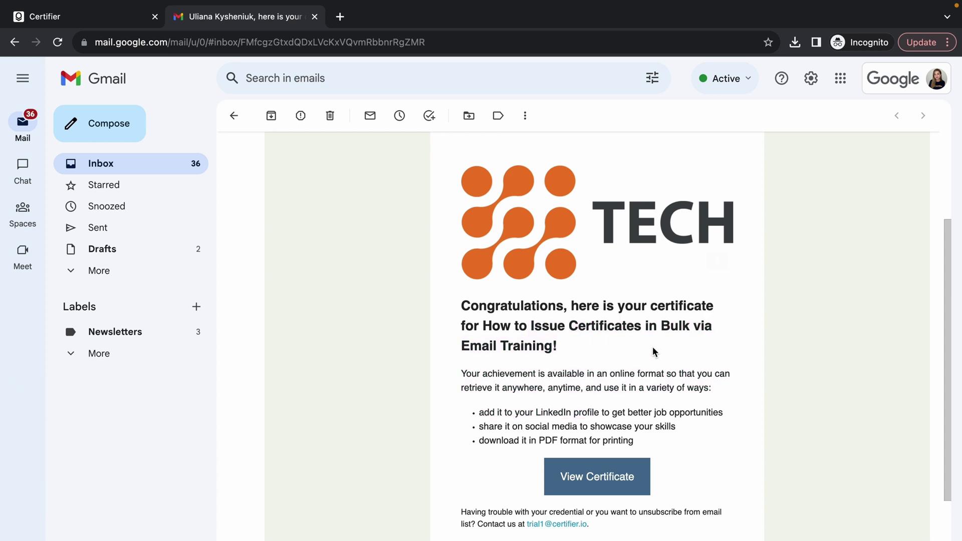
Open the certificate from the email, download its PDF, and verify the credential.
{"action": "left_click", "coordinate": [590, 476]}
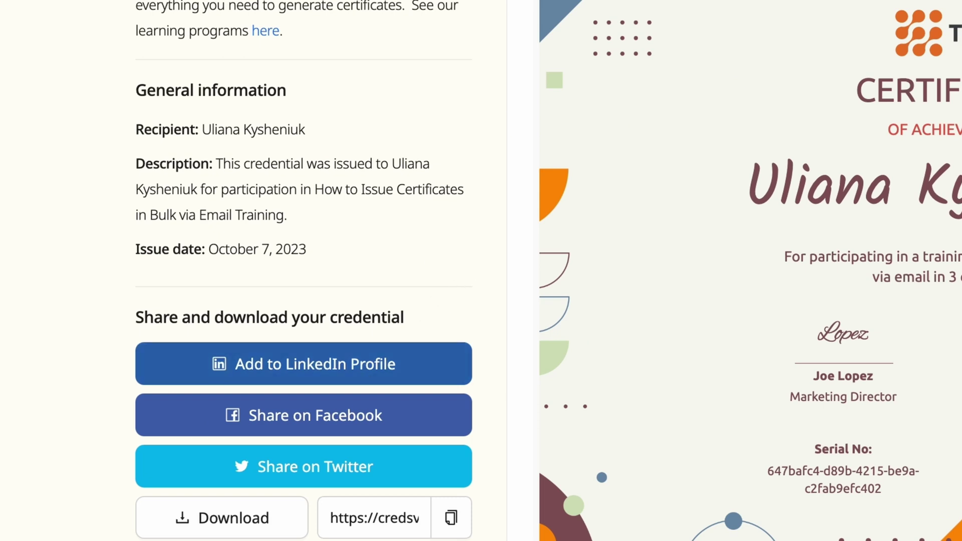
{"action": "left_click", "coordinate": [241, 516]}
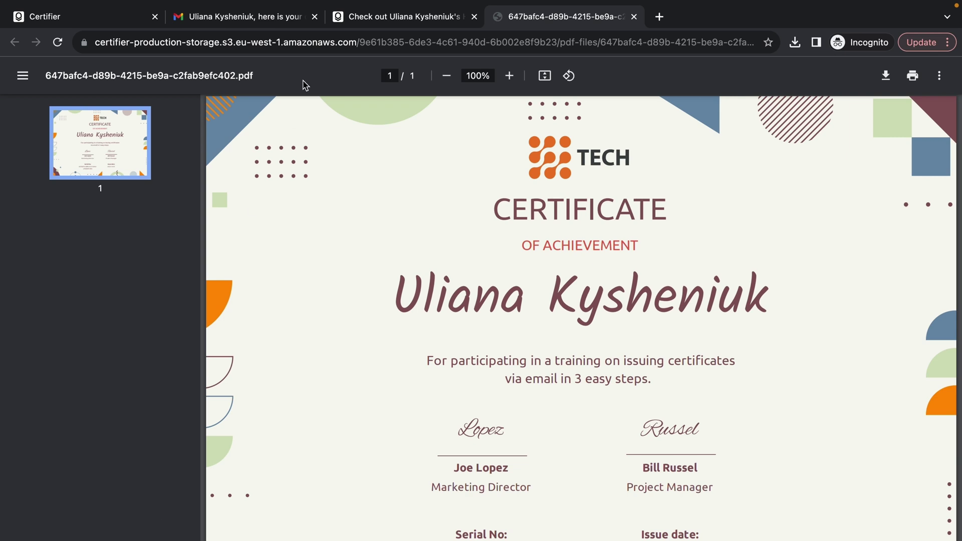
{"action": "left_click", "coordinate": [378, 24]}
{"action": "left_click", "coordinate": [829, 145]}
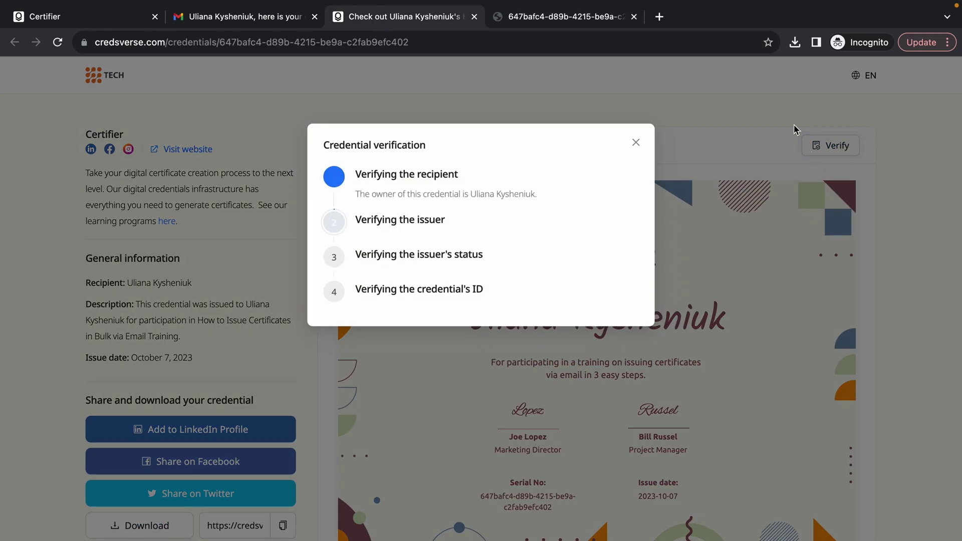